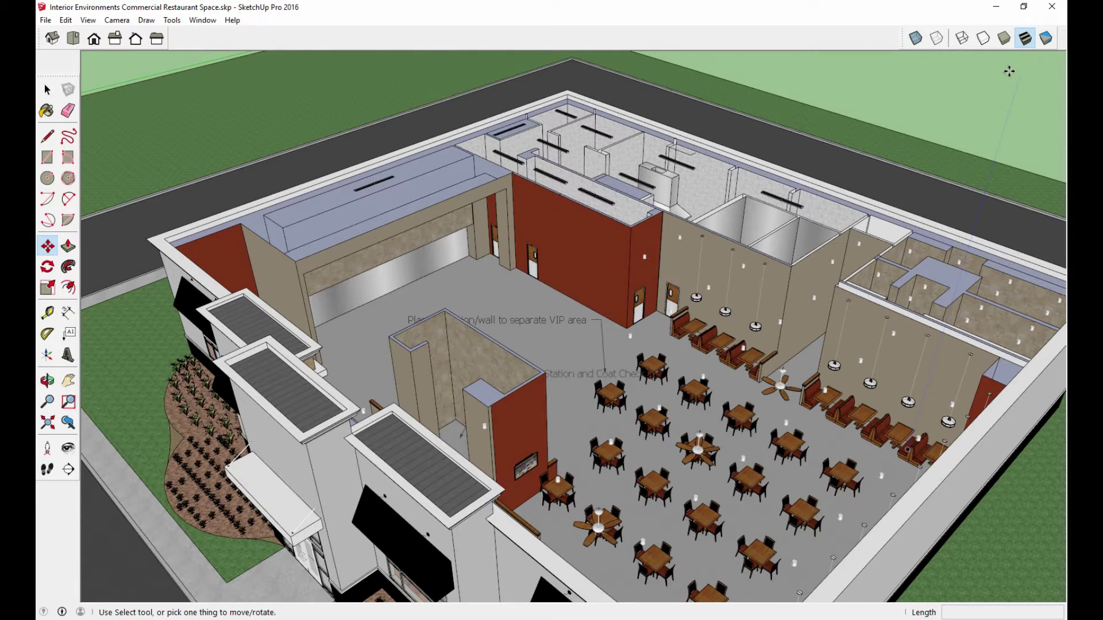
Step: Clear the selection, switch to the Front view of the restaurant, and open the Camera menu
left_click(564, 112)
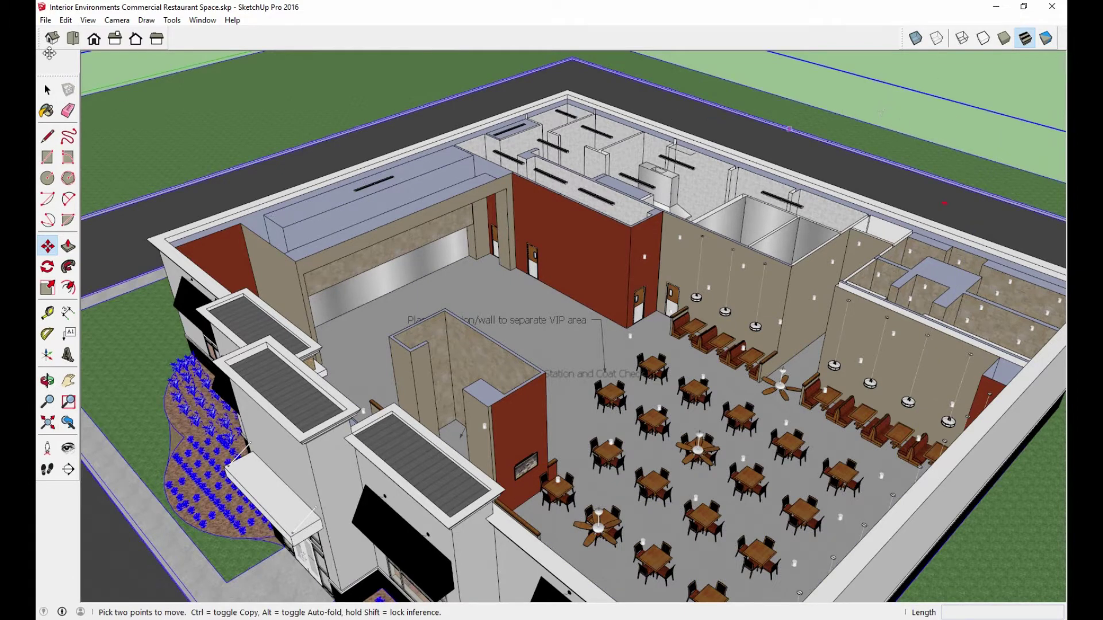
key("ctrl+t")
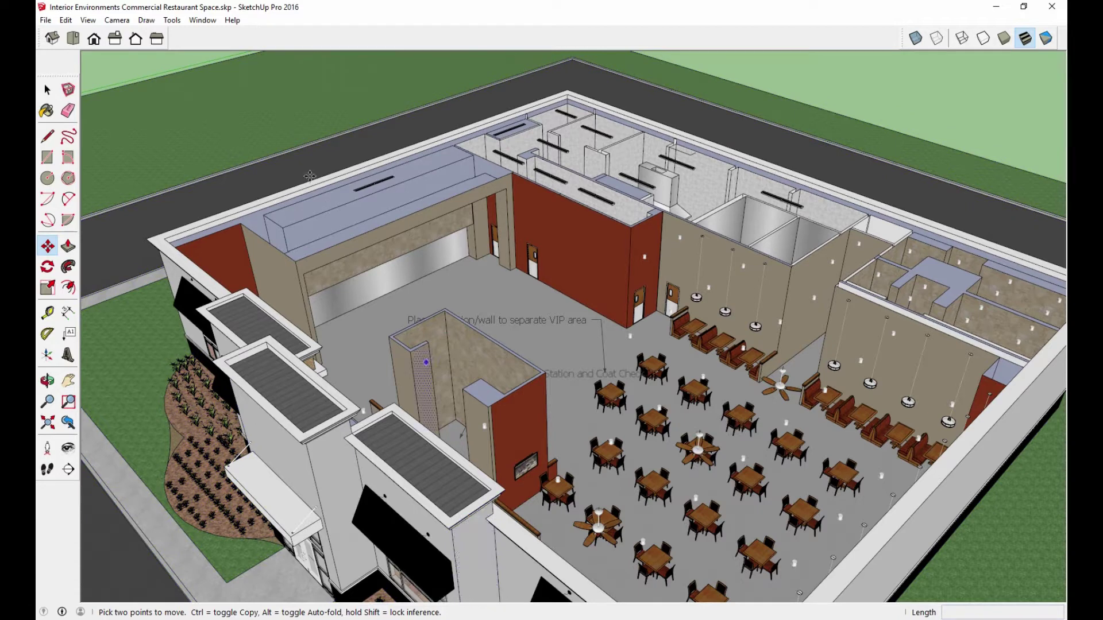
left_click(94, 39)
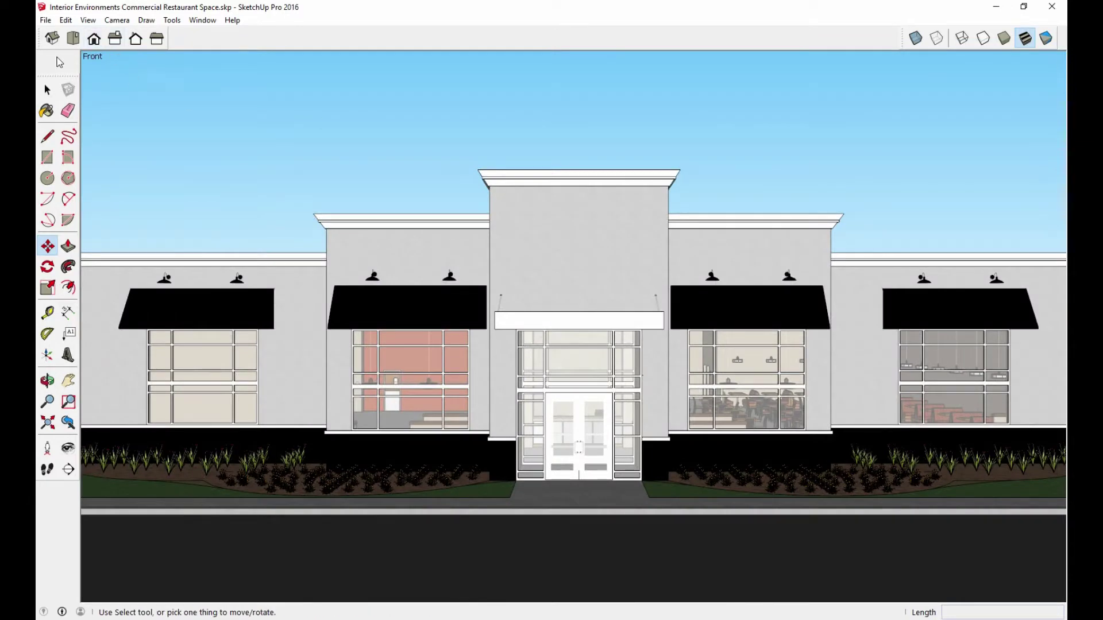
left_click(118, 21)
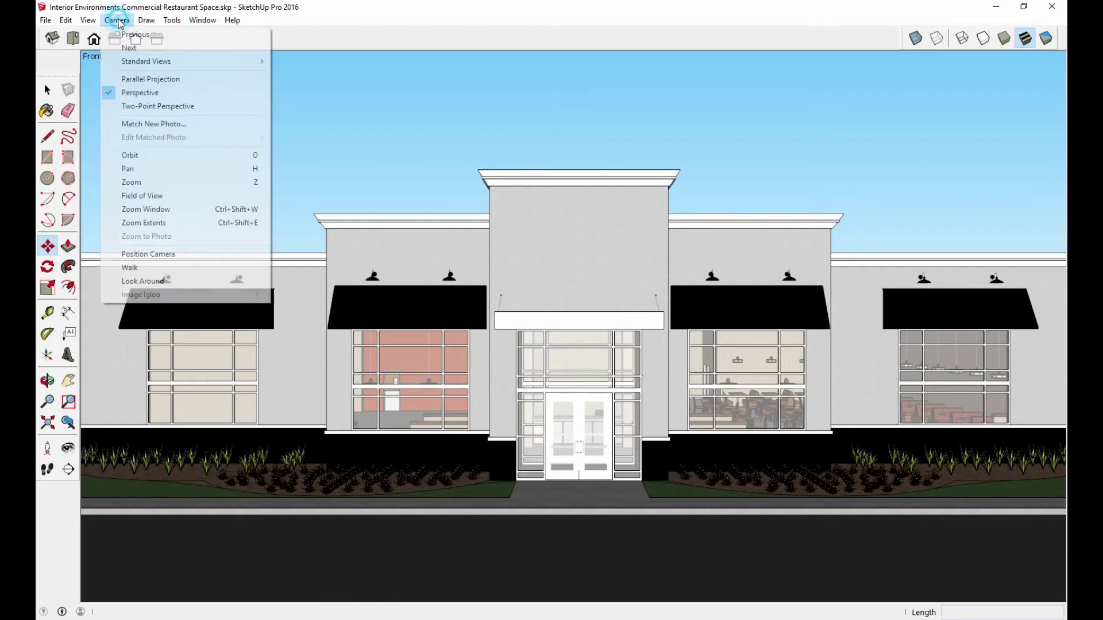
Step: Apply Parallel Projection to the front elevation, then bring up the File menu for exporting
left_click(135, 78)
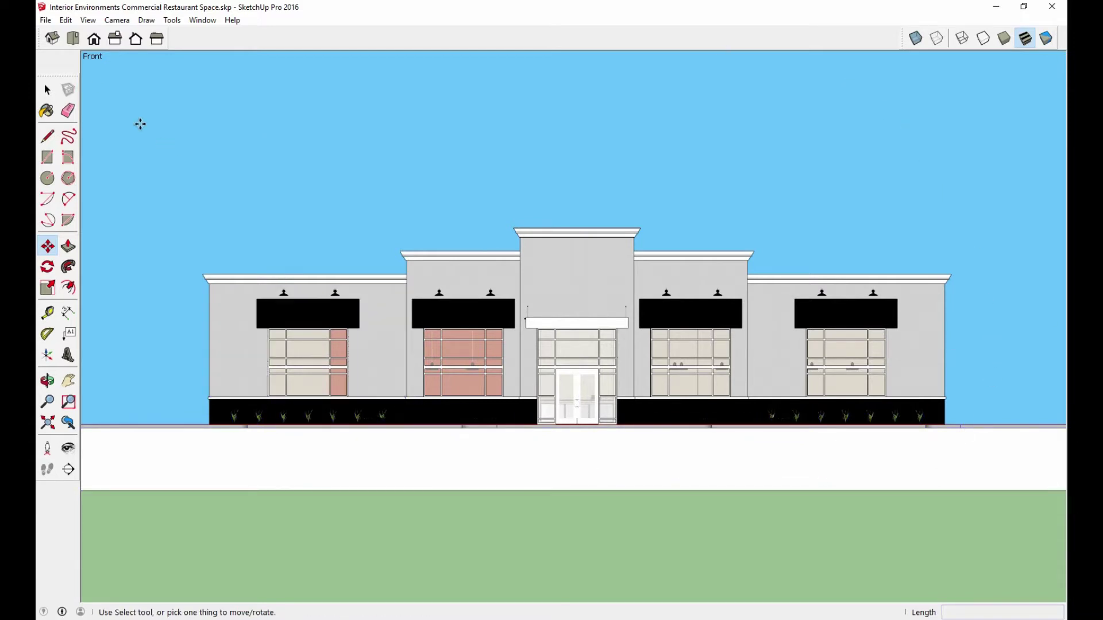
left_click(46, 20)
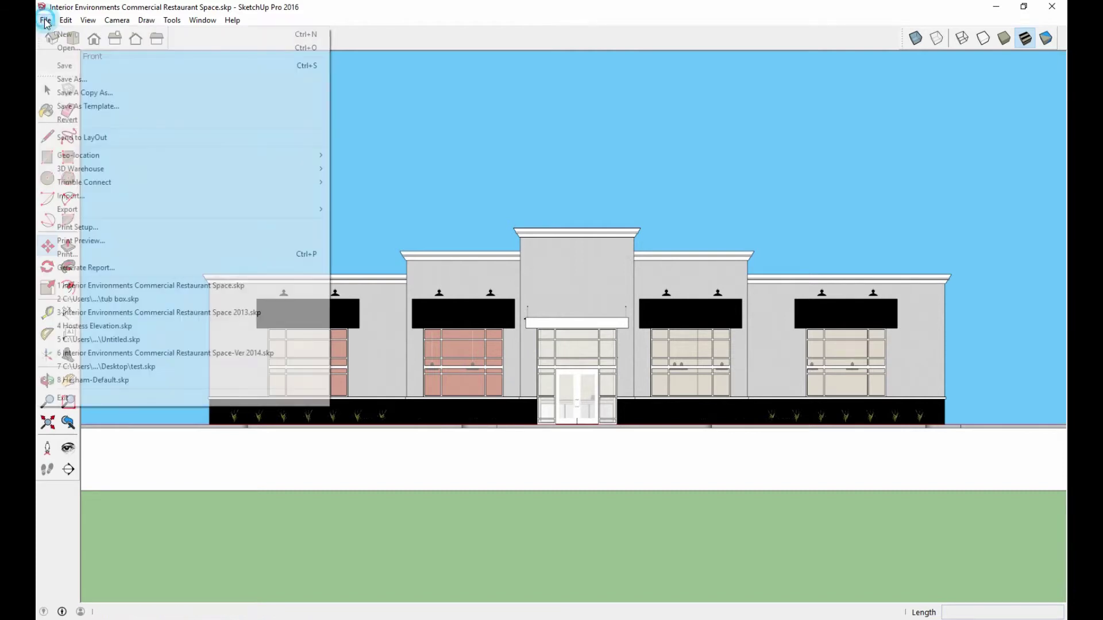
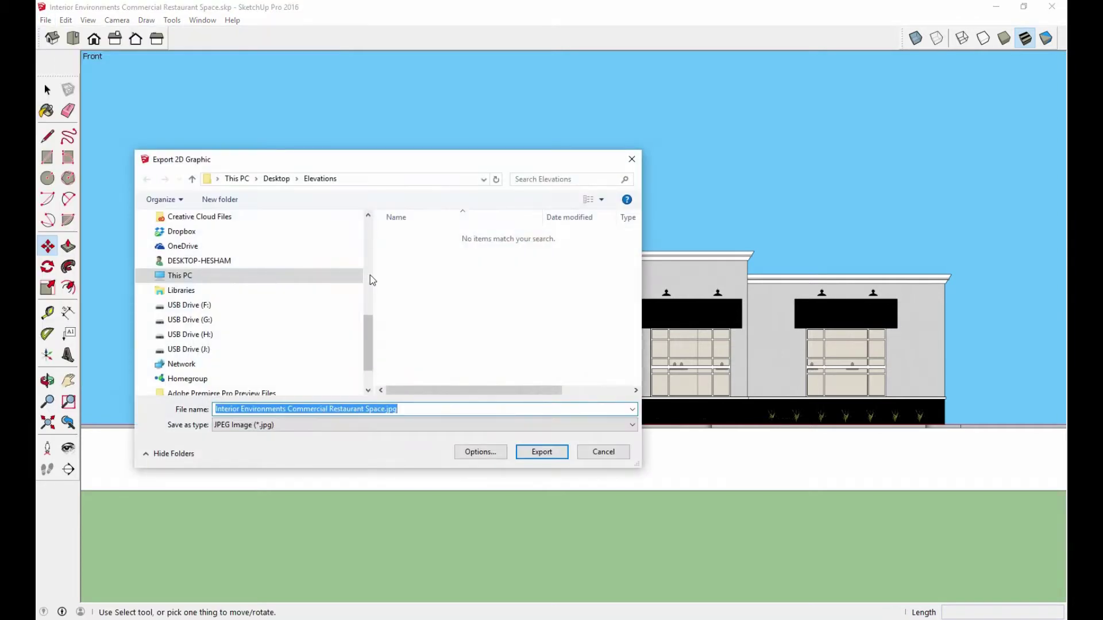
Step: Export the front elevation as a JPEG named 'Exterior Elevation' into the Elevations folder
left_click(339, 424)
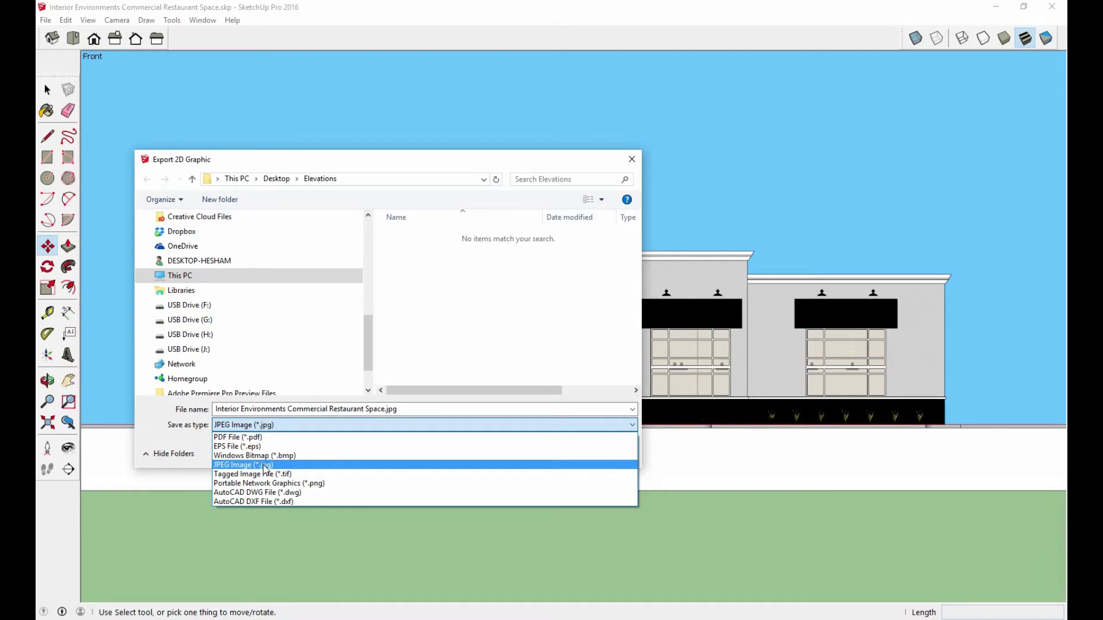
left_click(261, 466)
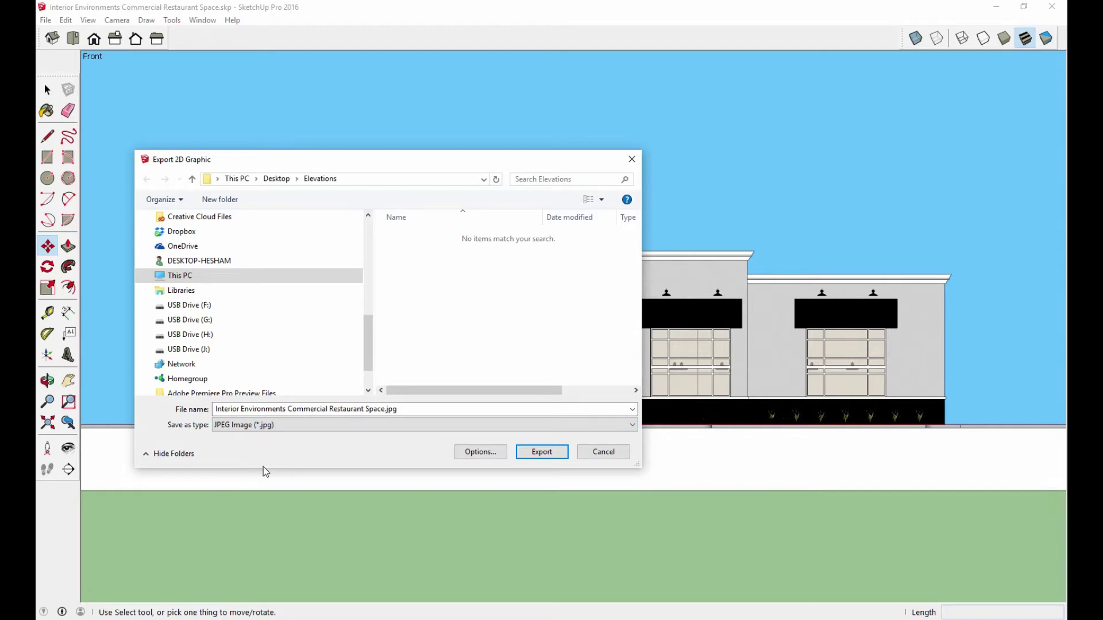
left_click(423, 404)
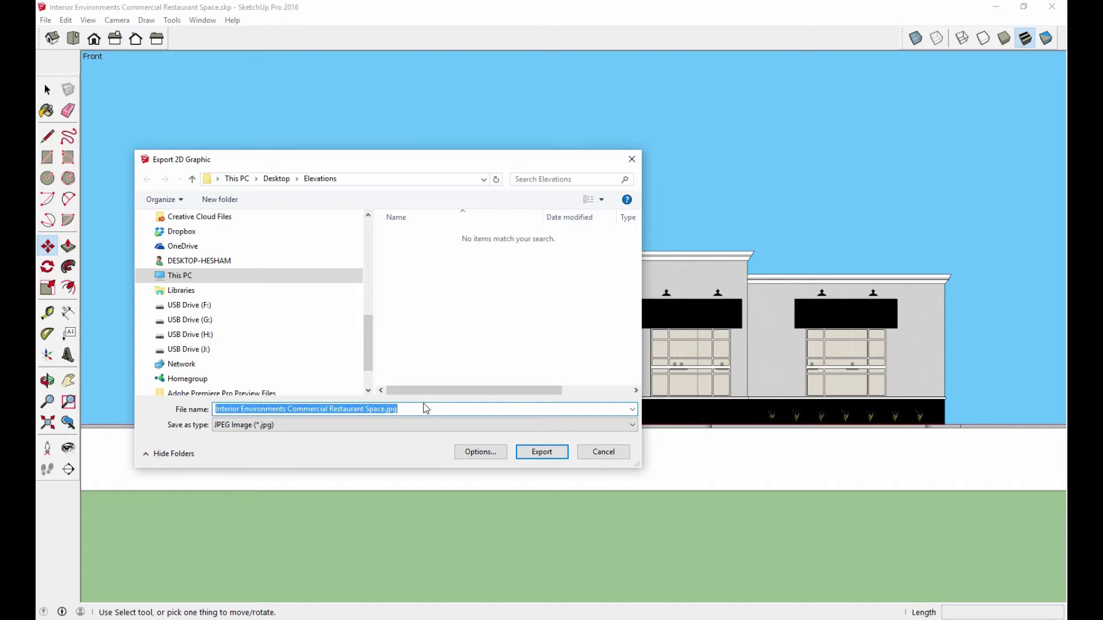
type("Exterior Elevation")
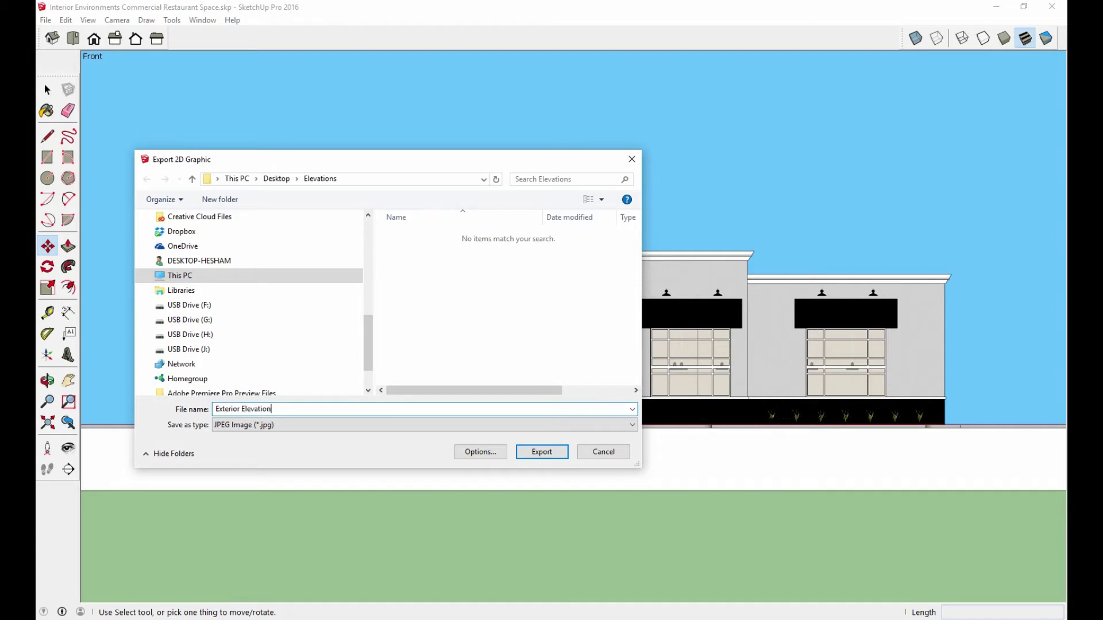
left_click(543, 454)
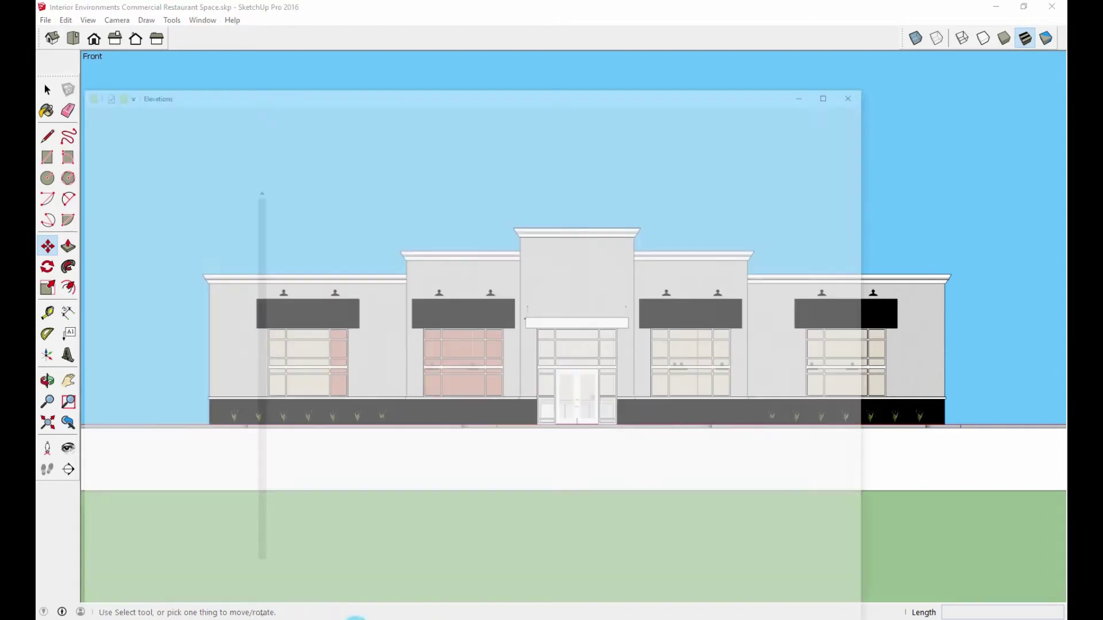
left_click(349, 573)
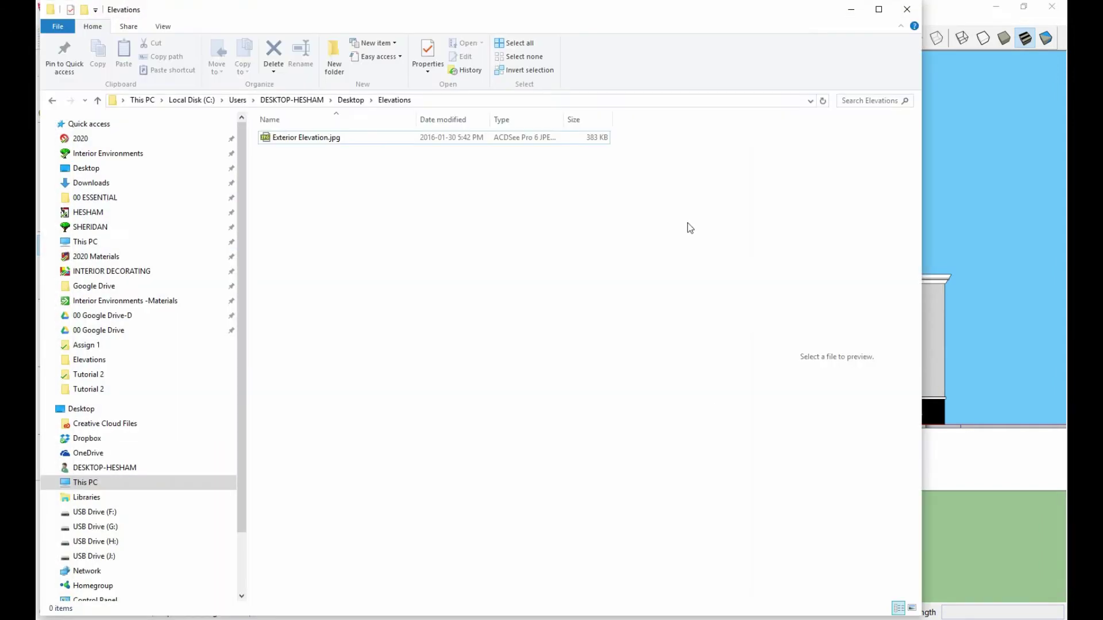
double_click(273, 138)
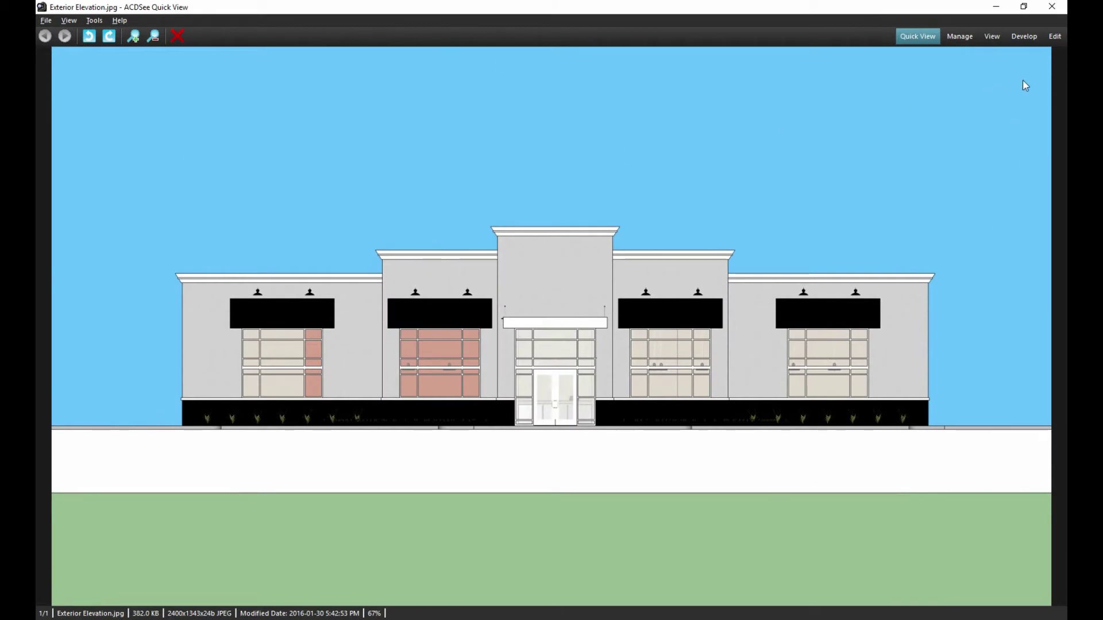
left_click(998, 8)
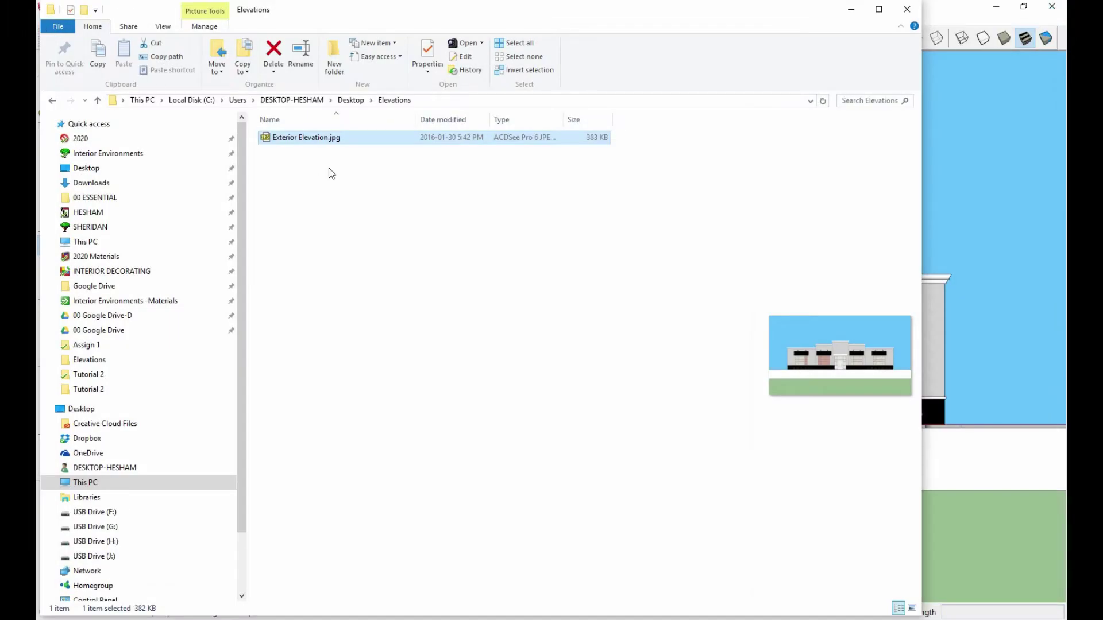
left_click(850, 8)
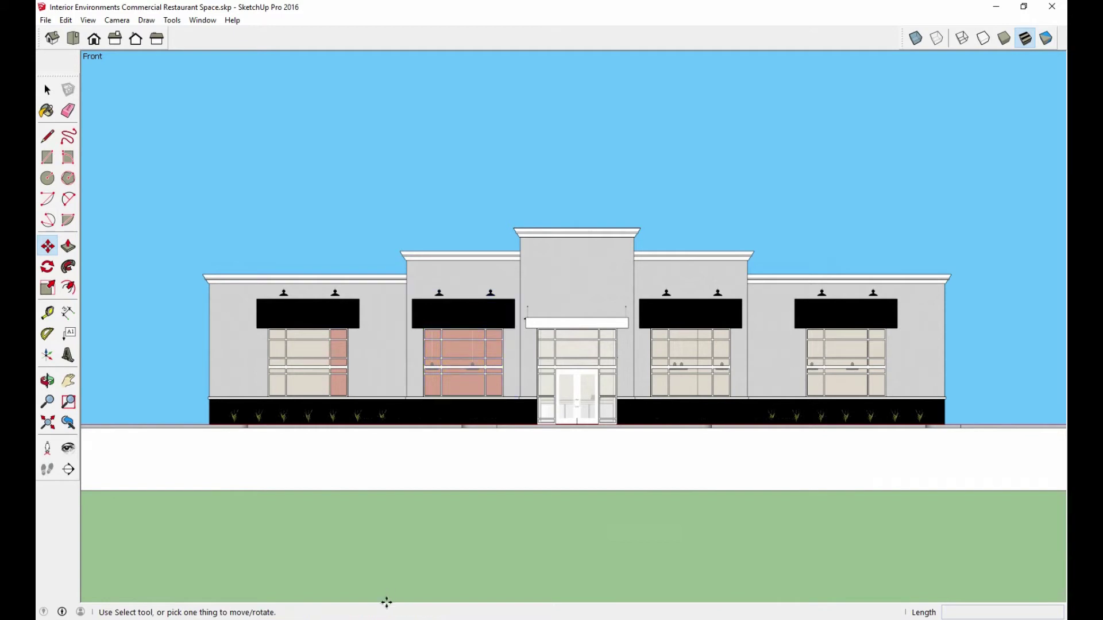
Step: Start a 2D graphic export and set the JPEG width to 3000 (3000×1679 pixels)
left_click(43, 20)
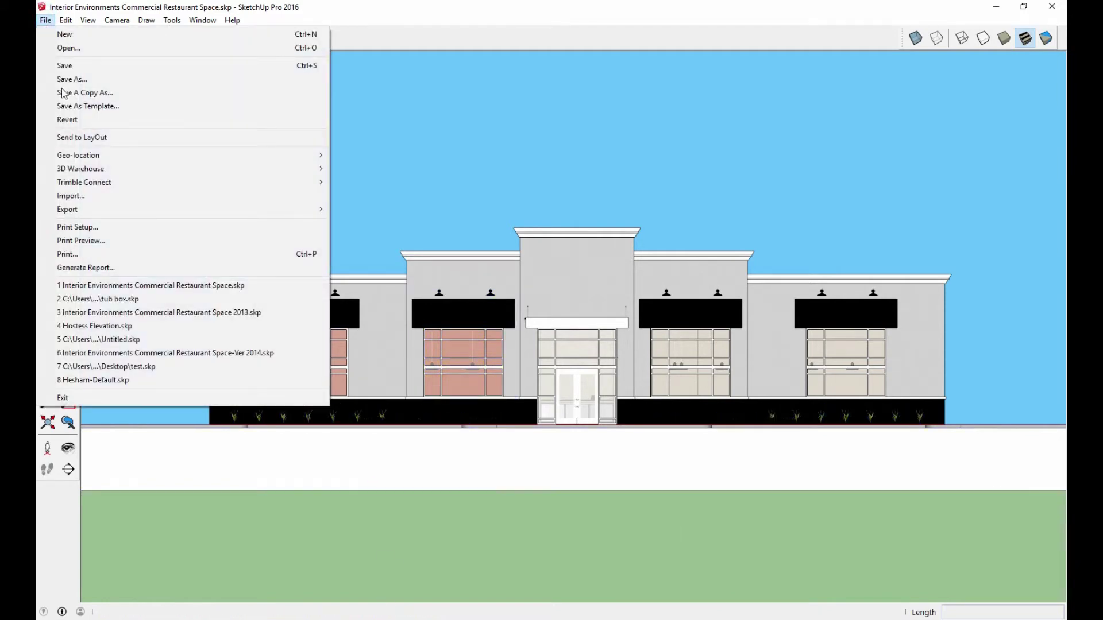
mouse_move(67, 209)
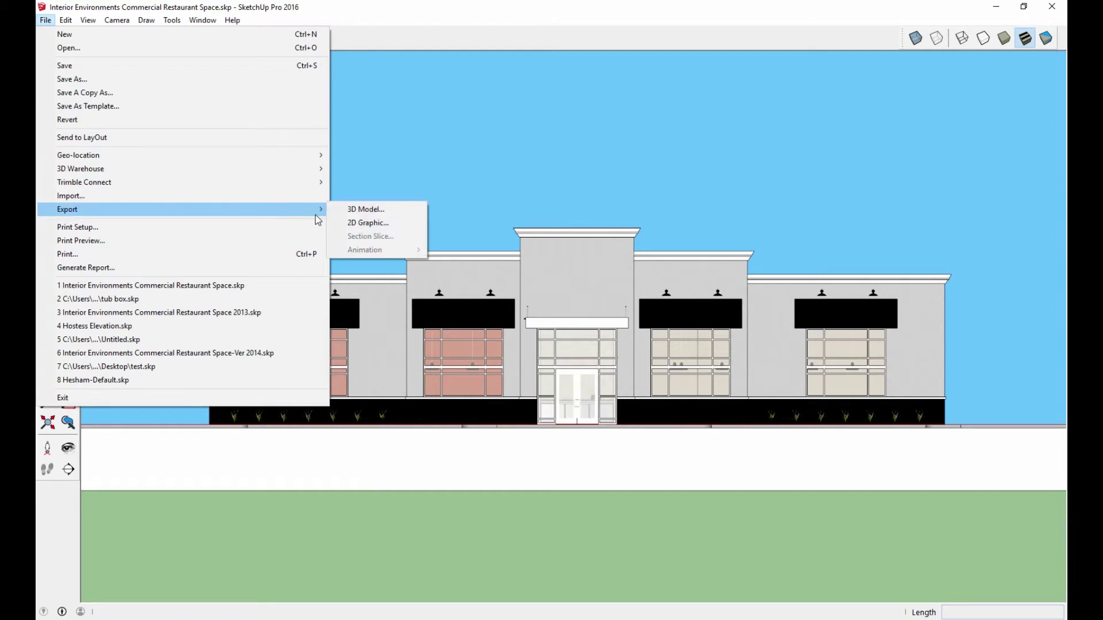
left_click(362, 227)
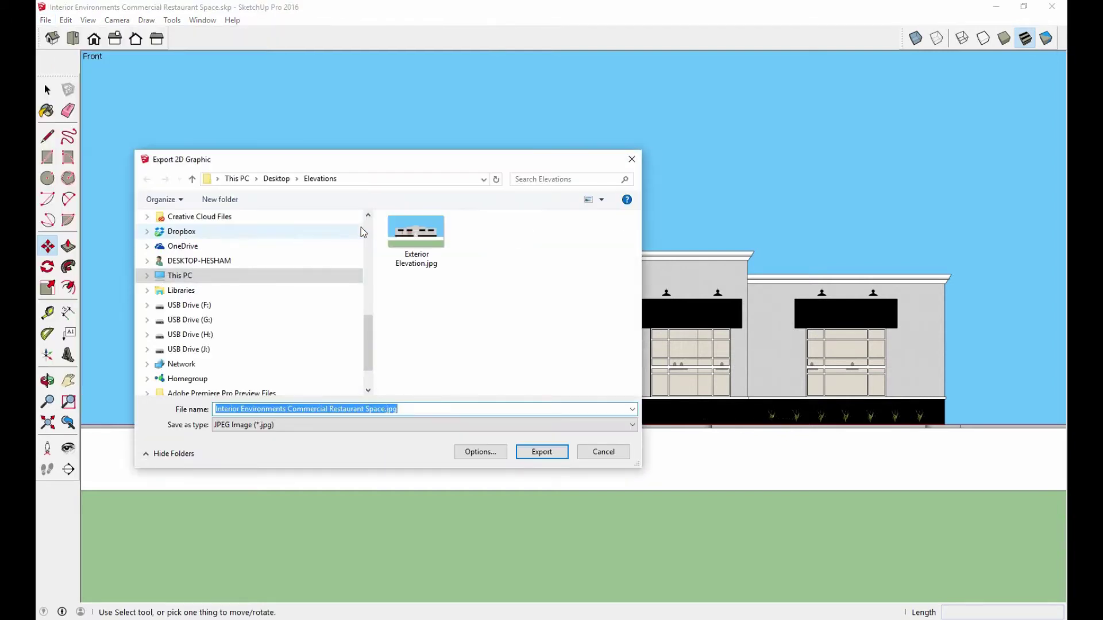
left_click(478, 453)
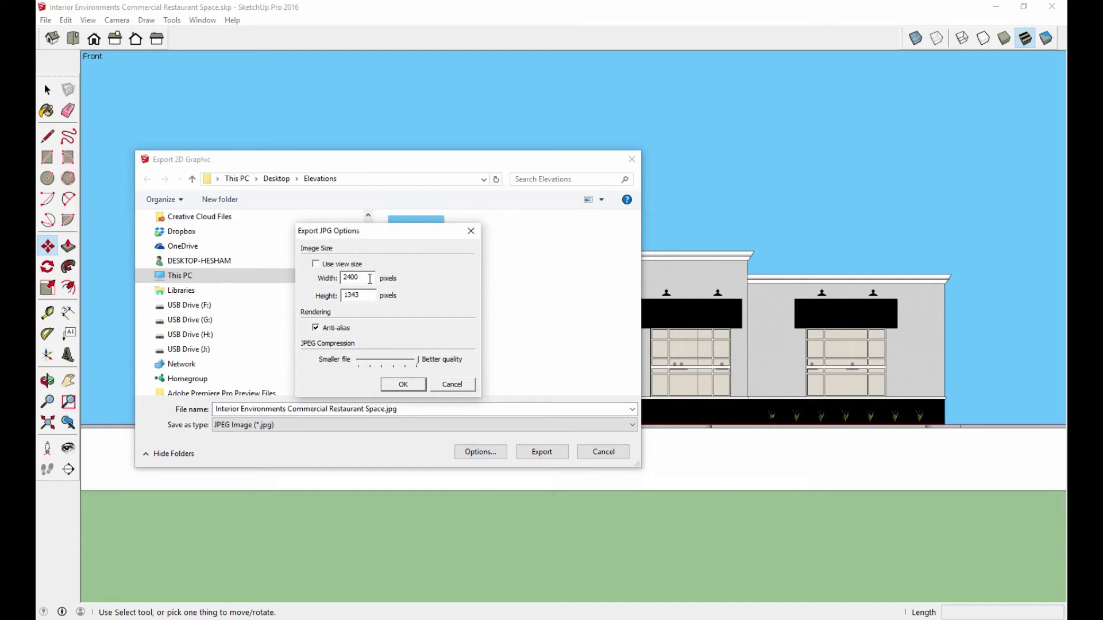
left_click(370, 278)
left_click_drag(368, 278, 340, 276)
type("30")
left_click(402, 385)
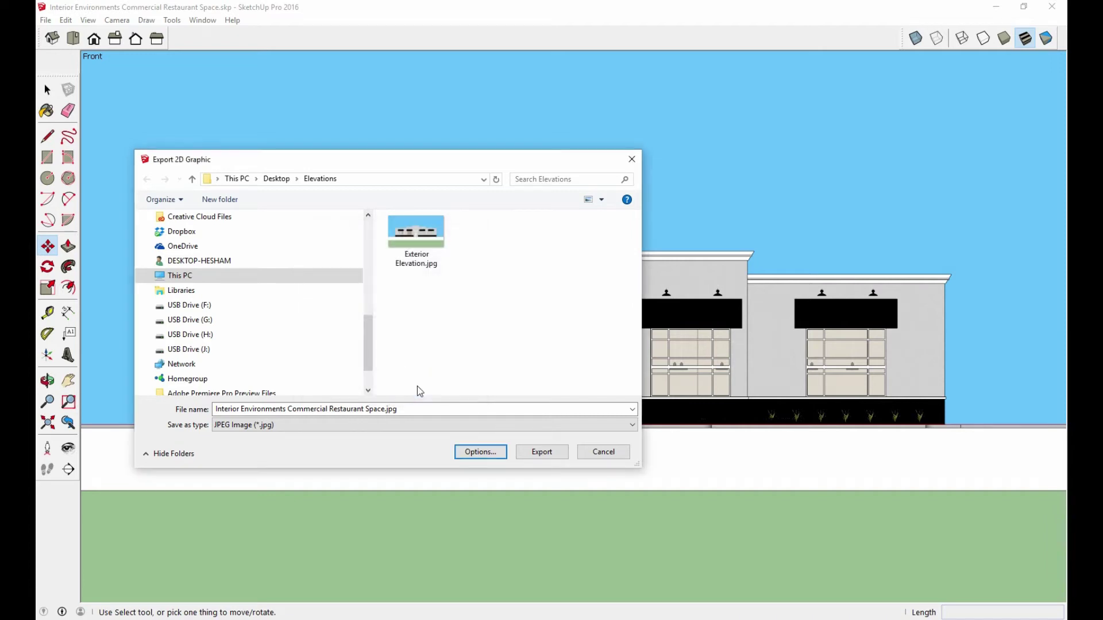
Step: Overwrite Exterior Elevation.jpg with the 3000-pixel-wide export, confirming the replacement
left_click(426, 259)
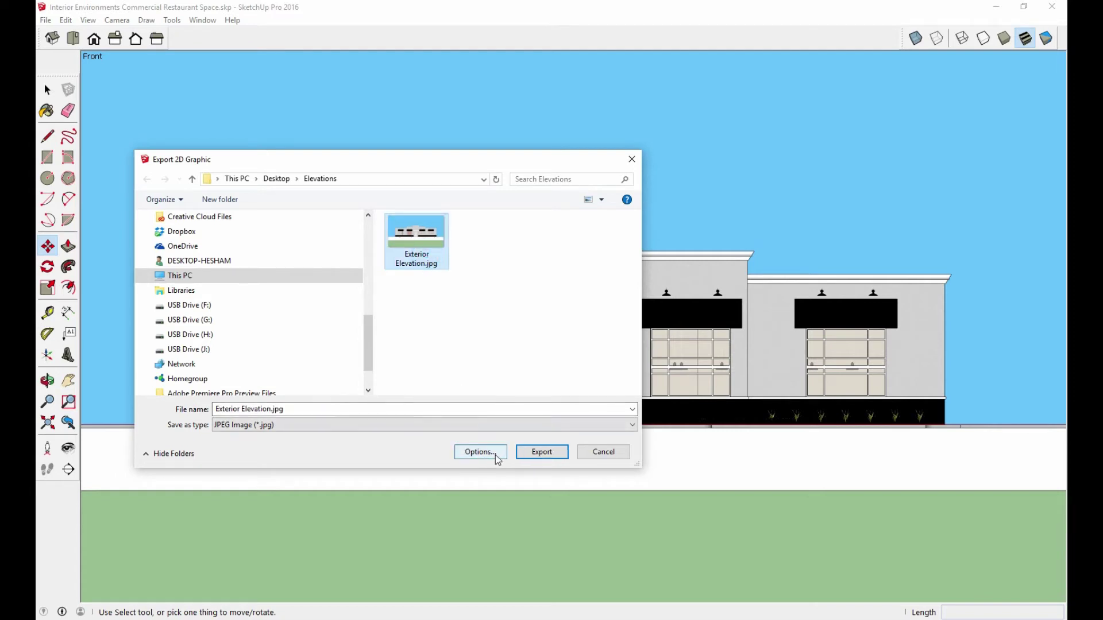
left_click(542, 452)
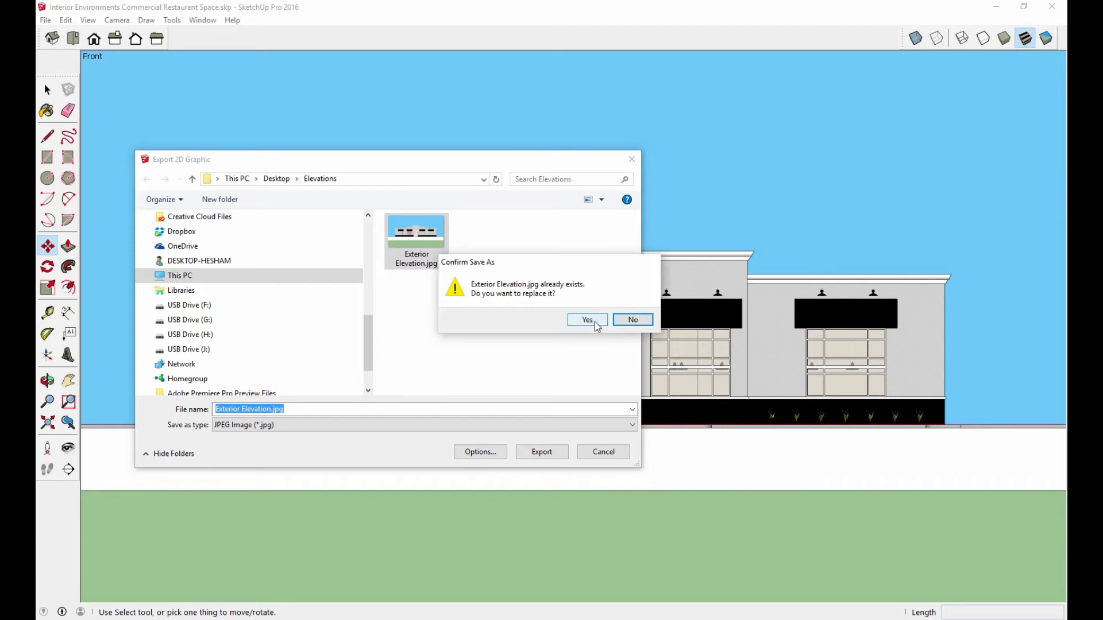
left_click(588, 320)
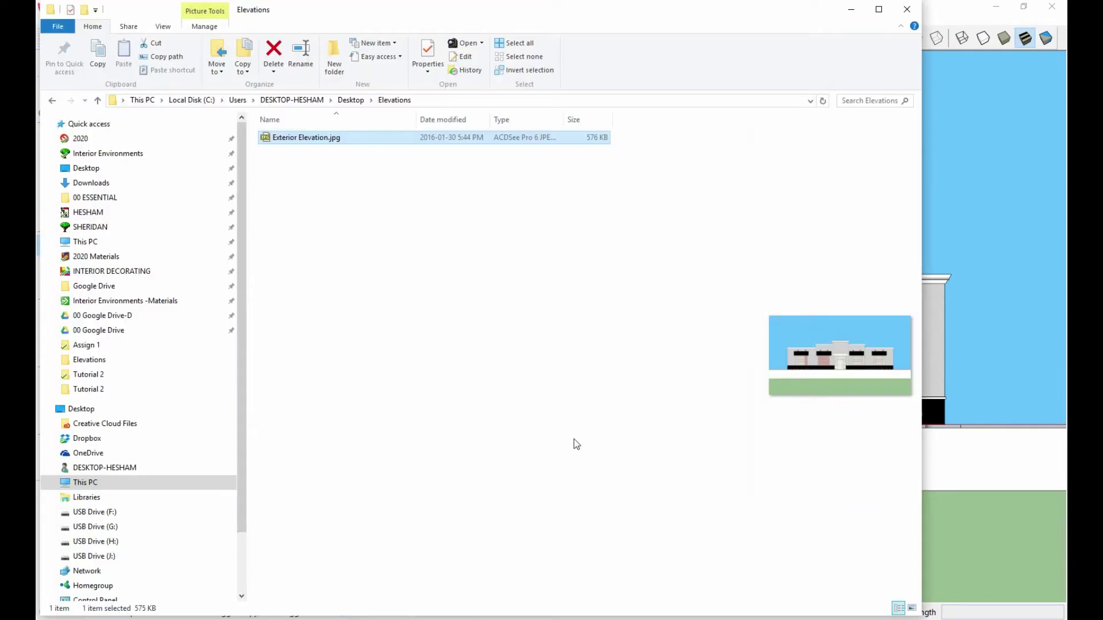
right_click(310, 139)
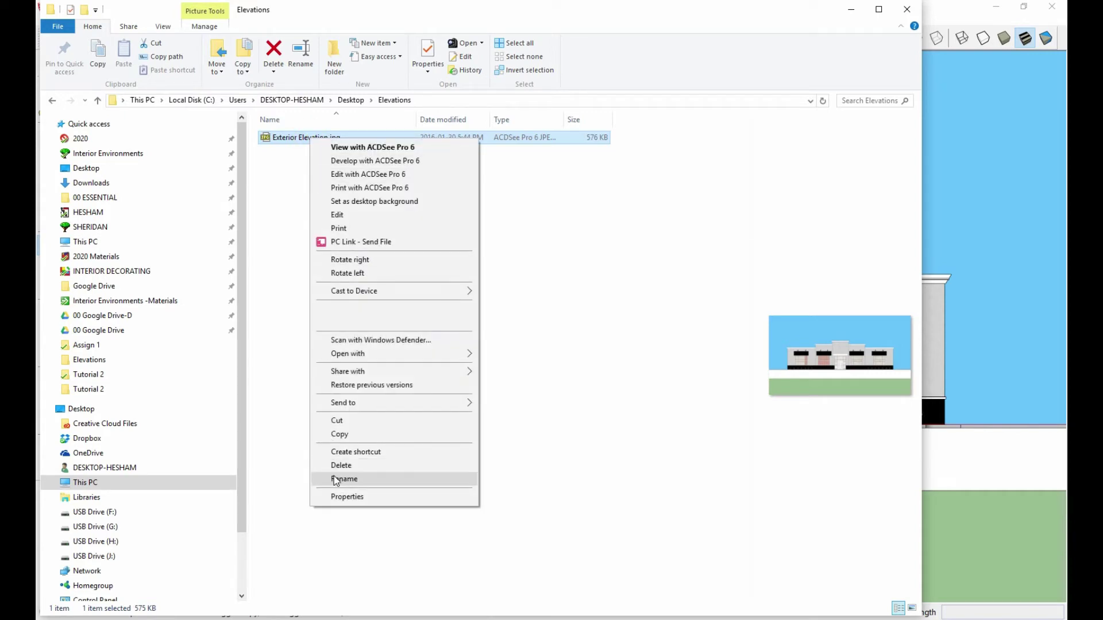
left_click(342, 498)
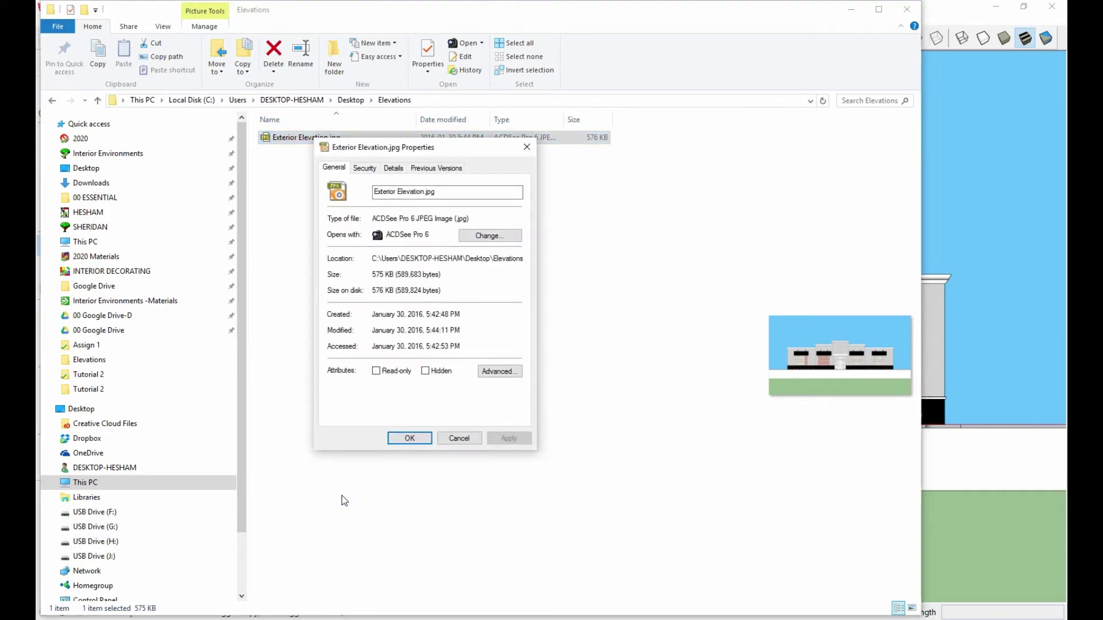
left_click(392, 170)
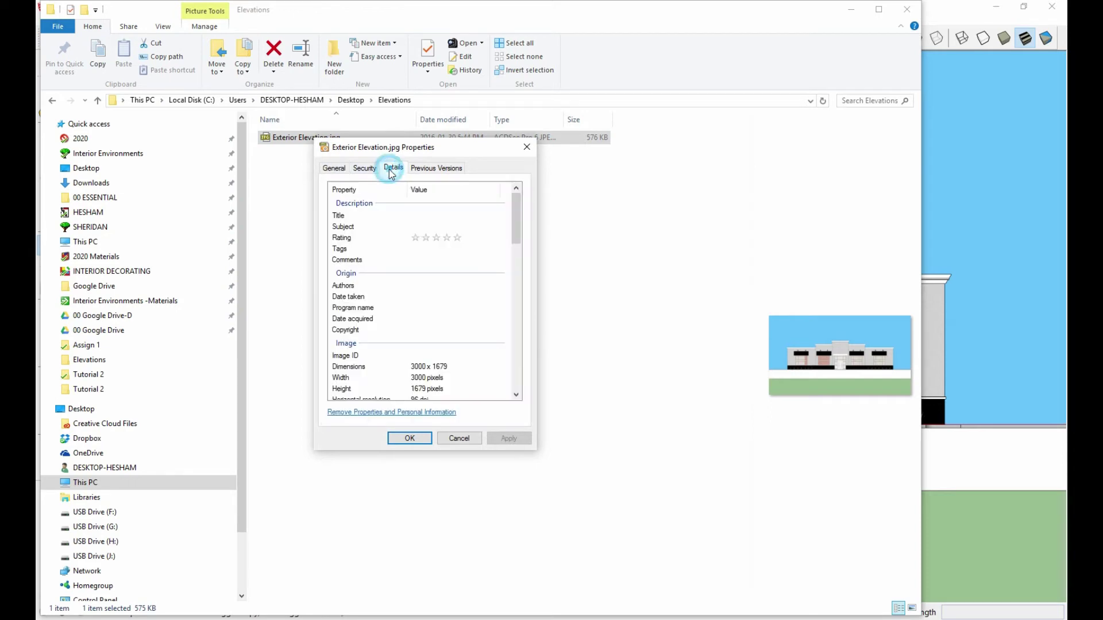
left_click(412, 369)
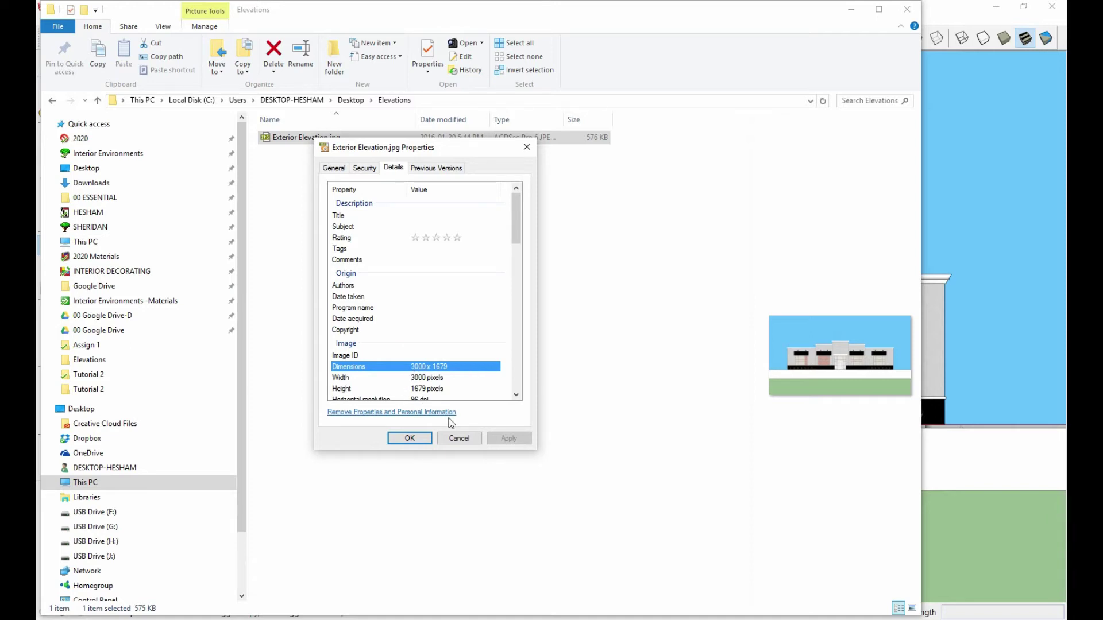
left_click(468, 439)
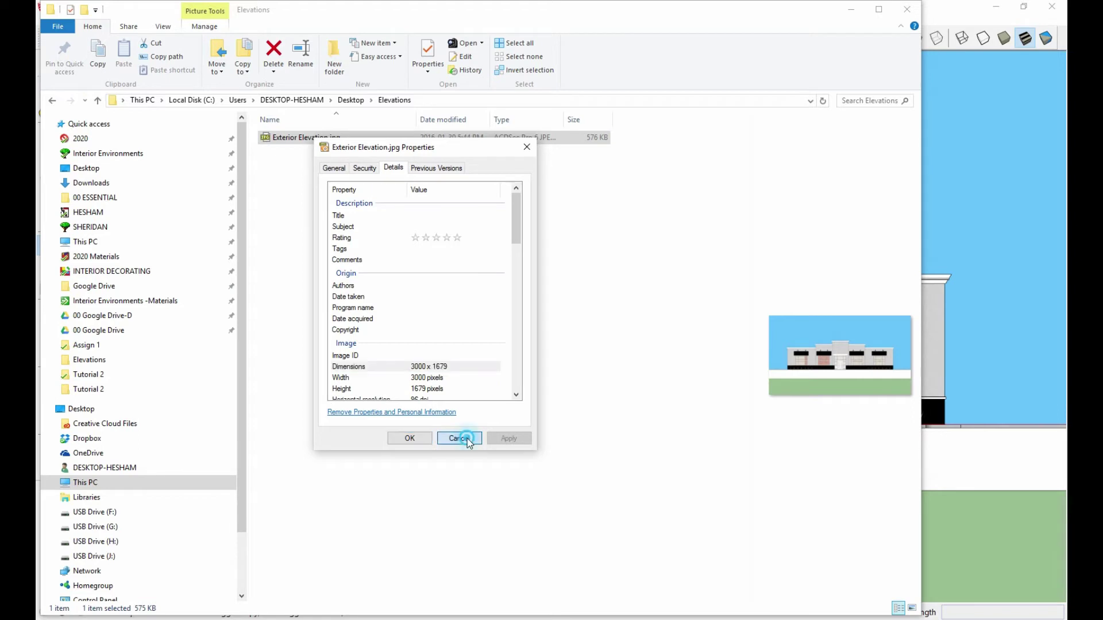
left_click(850, 13)
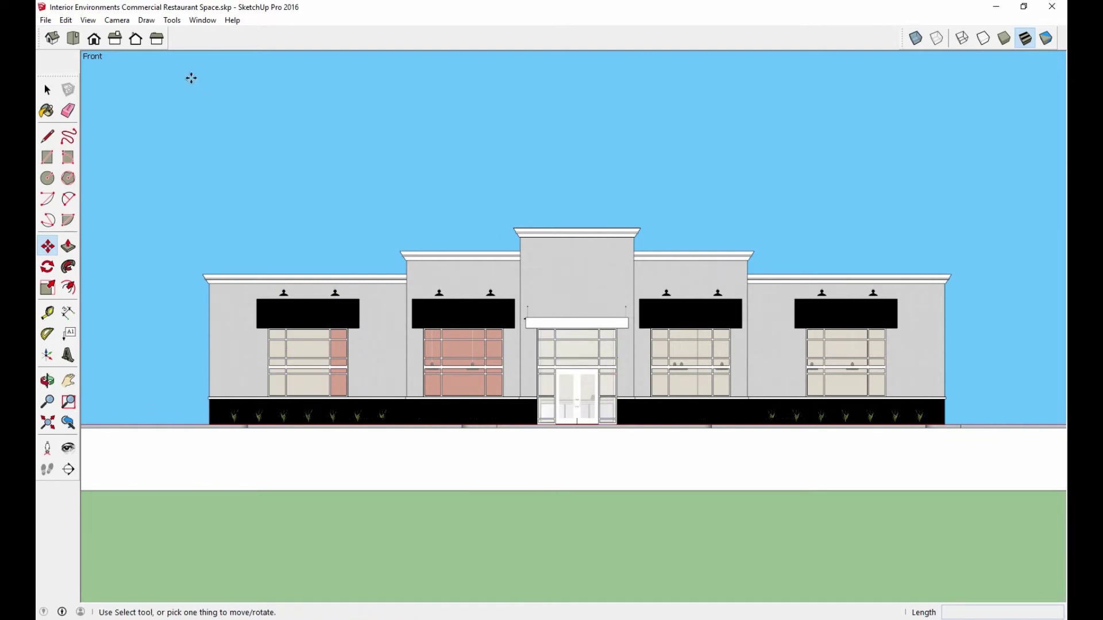
Step: Switch to the isometric view, clear the selection and turn on perspective
left_click(52, 38)
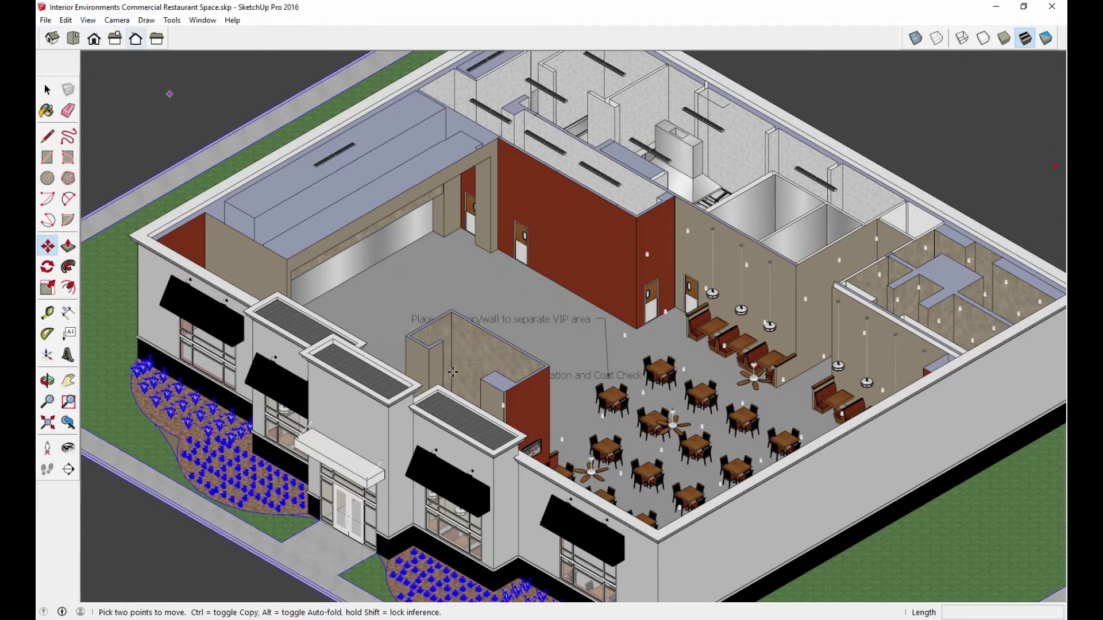
key("ctrl+t")
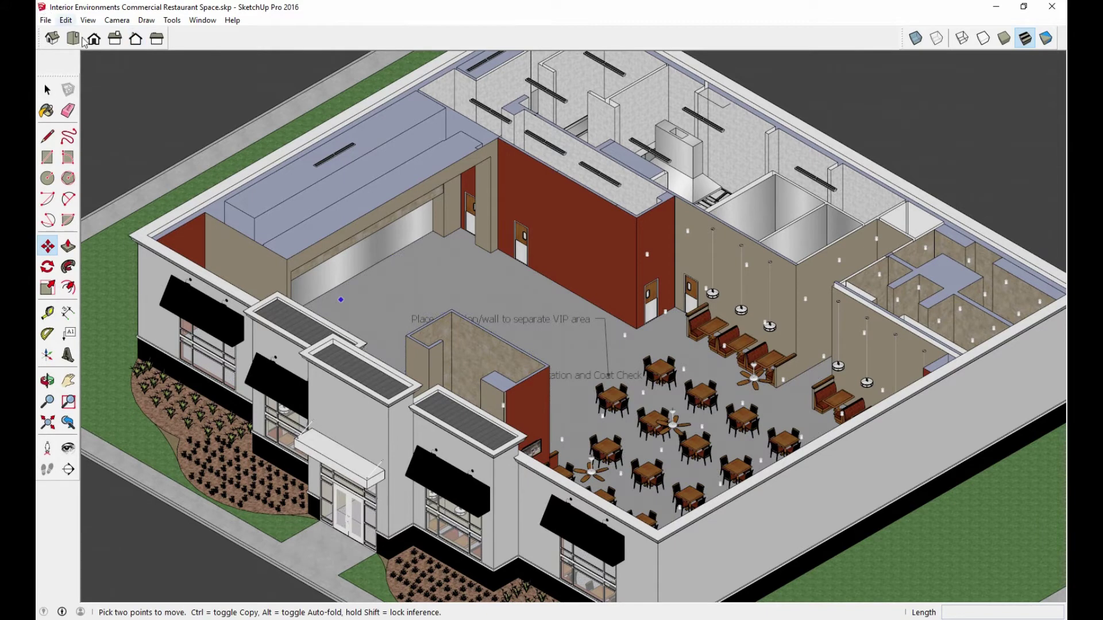
left_click(116, 20)
left_click(139, 92)
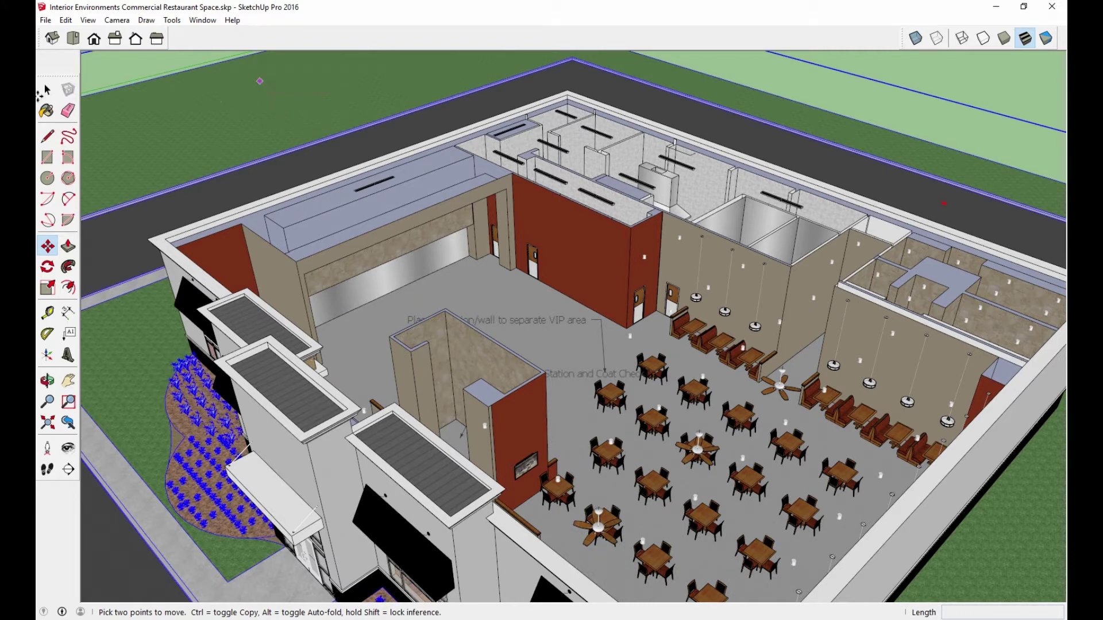
Step: Set the Front view and orbit slightly to frame the full facade and parking
left_click(94, 38)
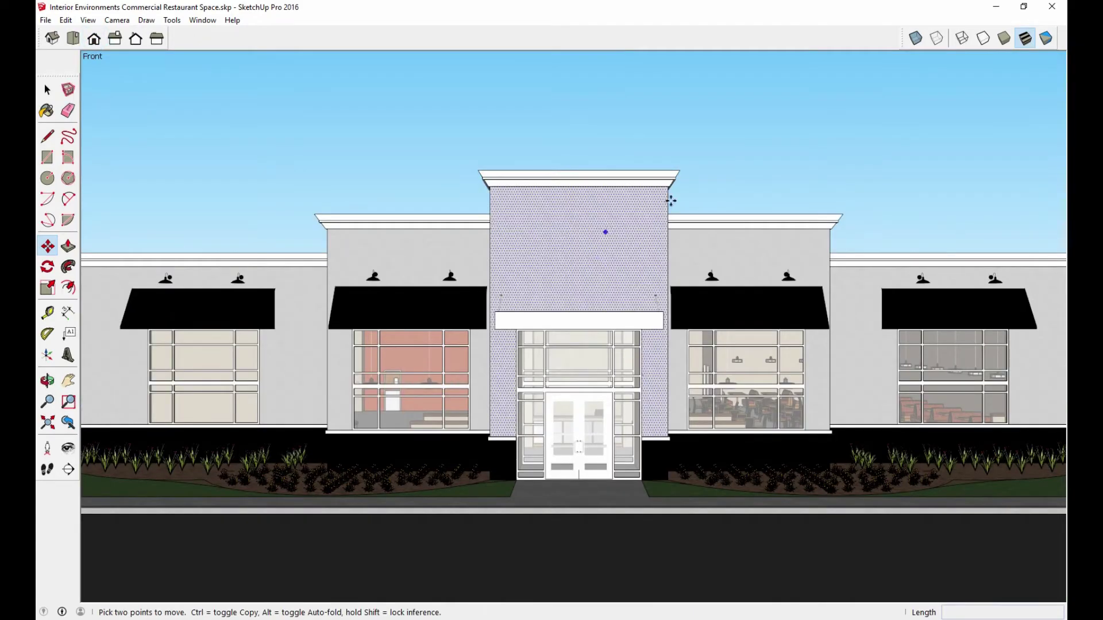
scroll(670, 199, "down", 2)
scroll(671, 200, "down", 2)
scroll(671, 201, "down", 1)
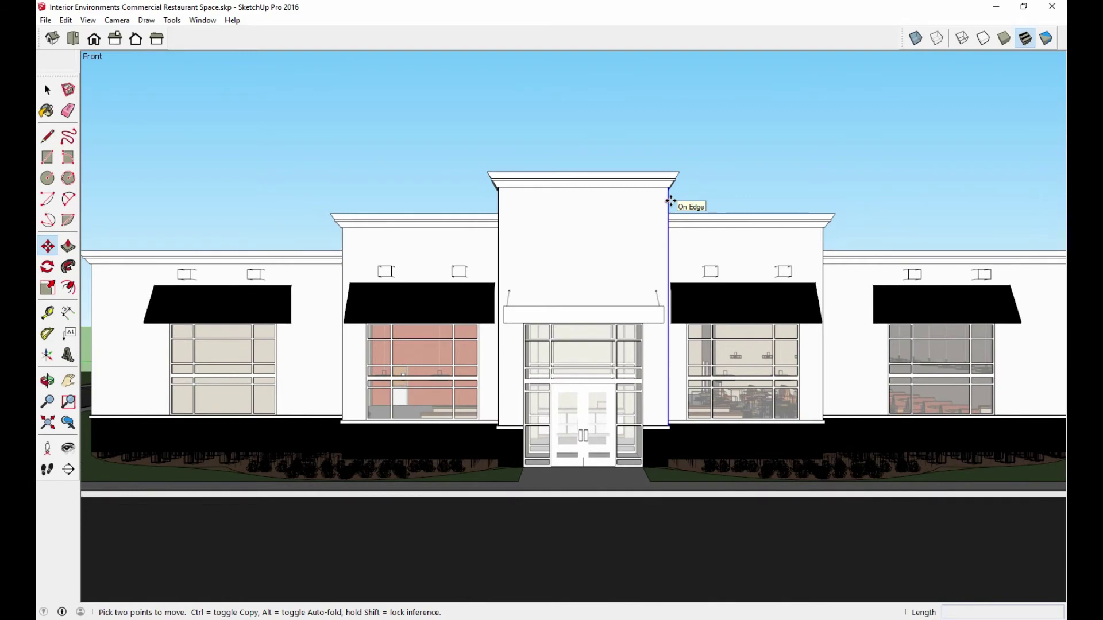
scroll(671, 201, "down", 2)
scroll(670, 200, "down", 2)
scroll(670, 200, "down", 1)
scroll(671, 200, "down", 1)
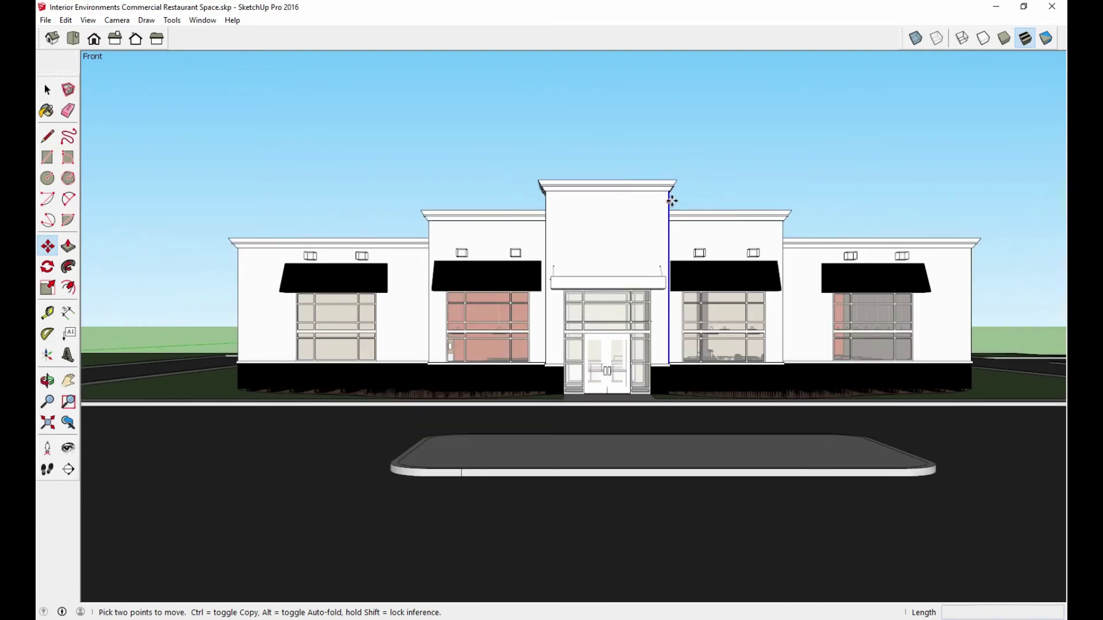
scroll(670, 200, "down", 1)
key("o")
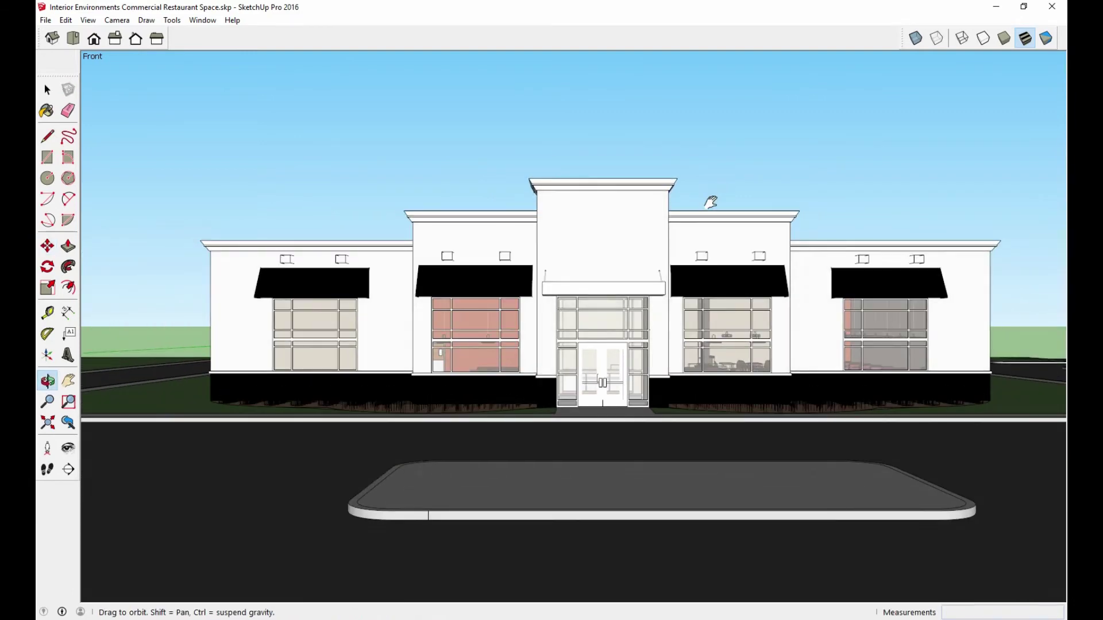
mouse_move(714, 202)
left_mouse_down()
mouse_move(681, 232)
mouse_move(677, 214)
left_mouse_up()
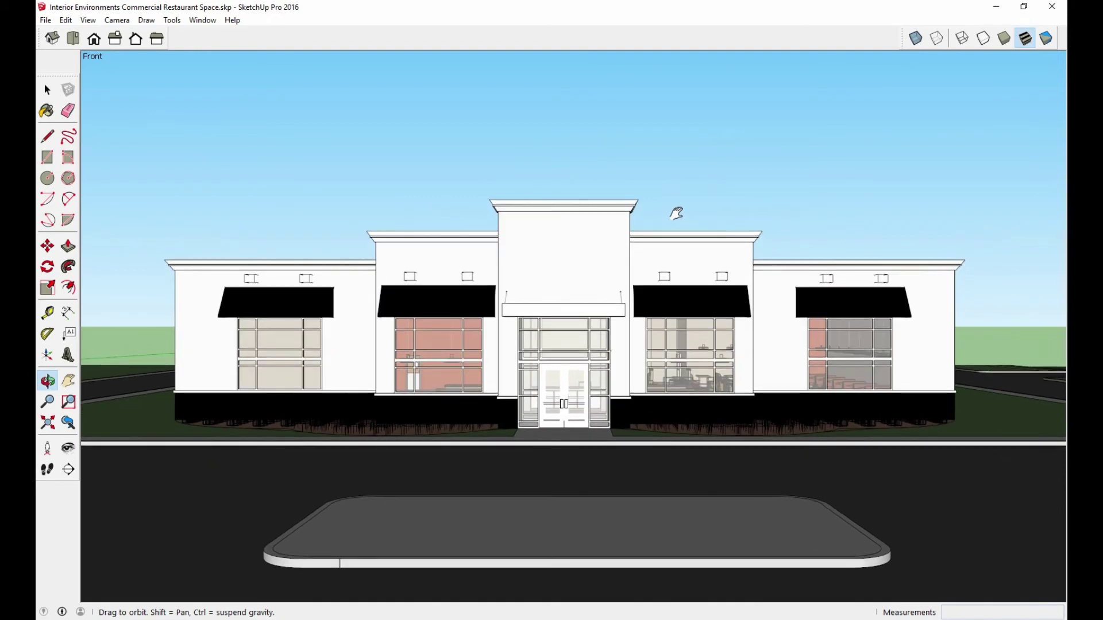
key("m")
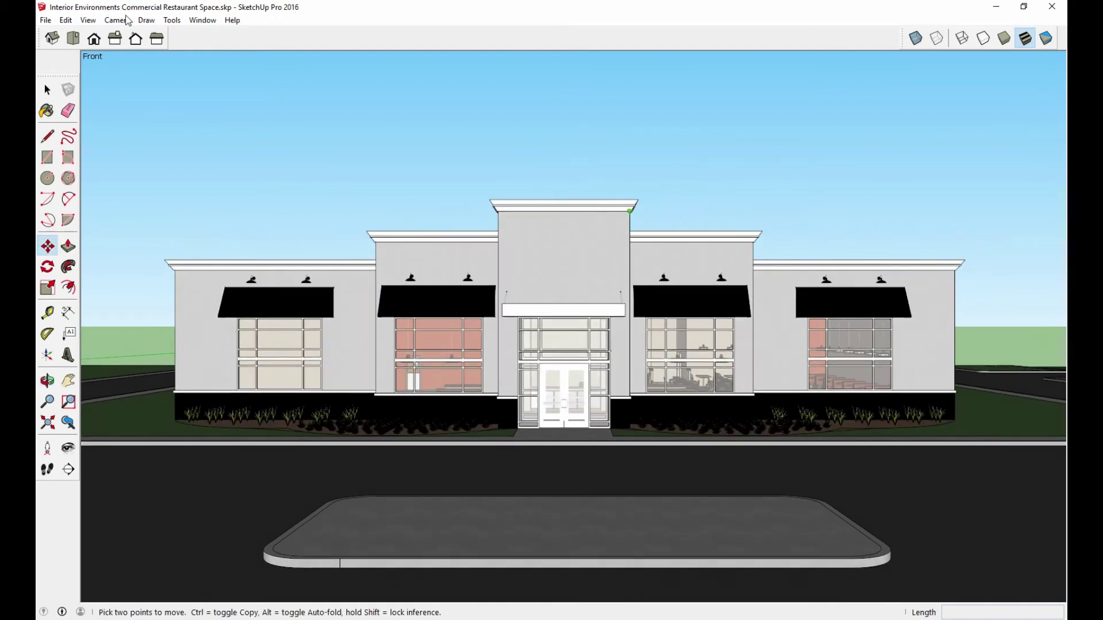
Step: Place a section plane on the centre tower's front face to expose its interior
left_click(172, 21)
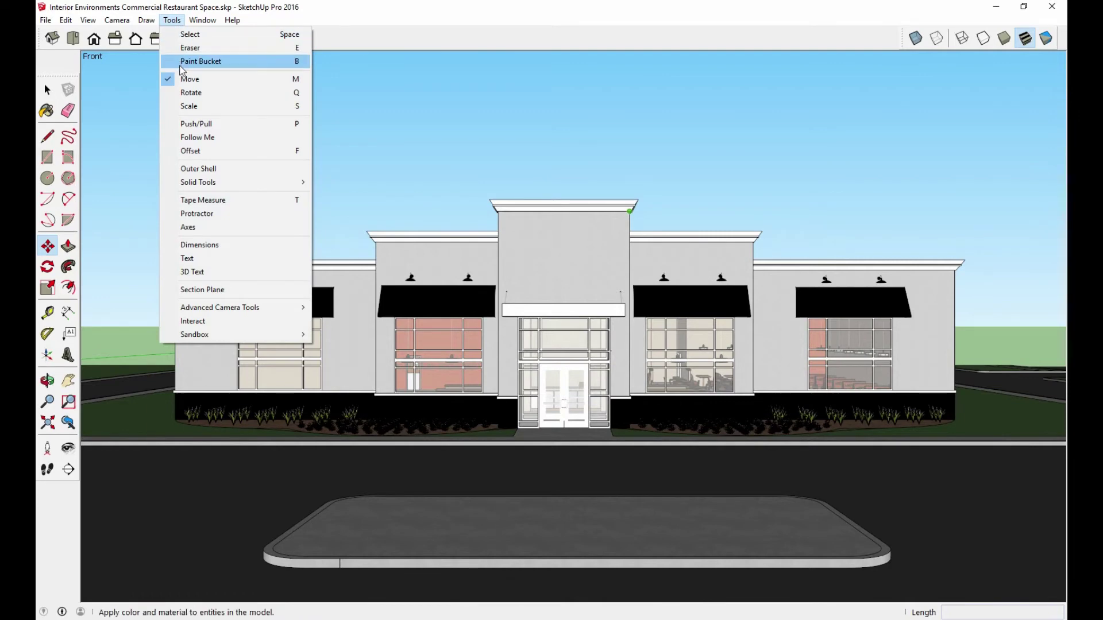
left_click(211, 290)
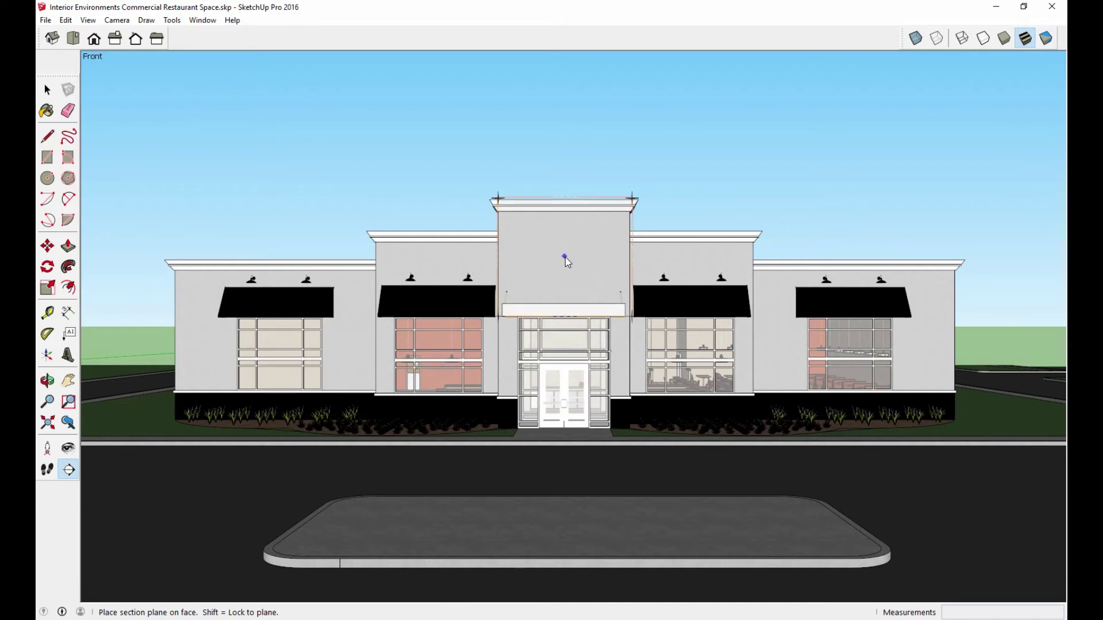
left_click(565, 258)
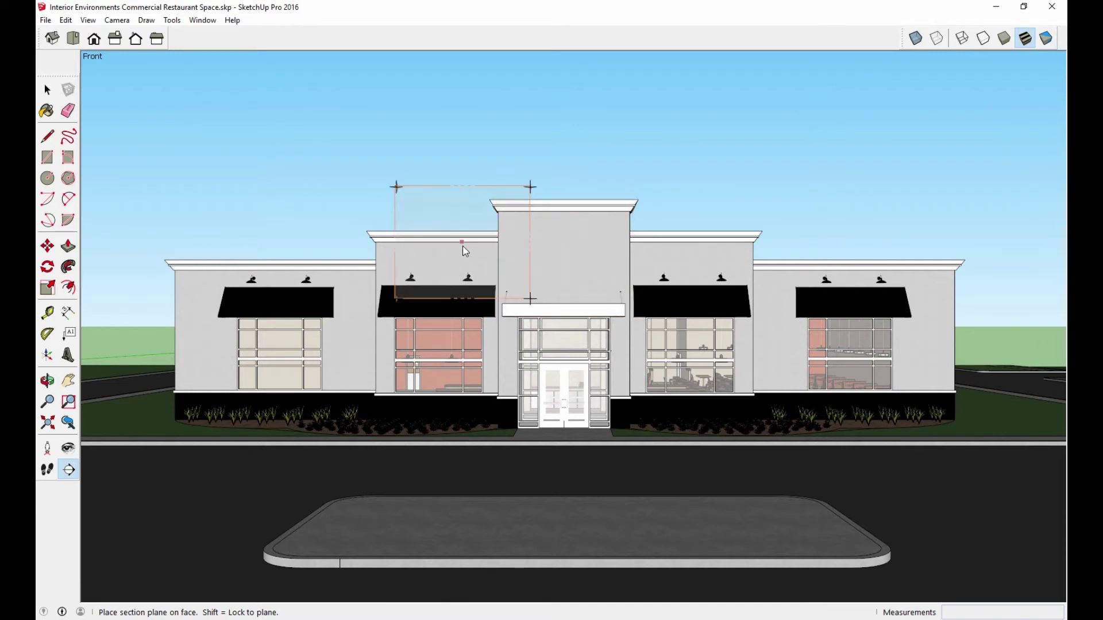
left_click(460, 246)
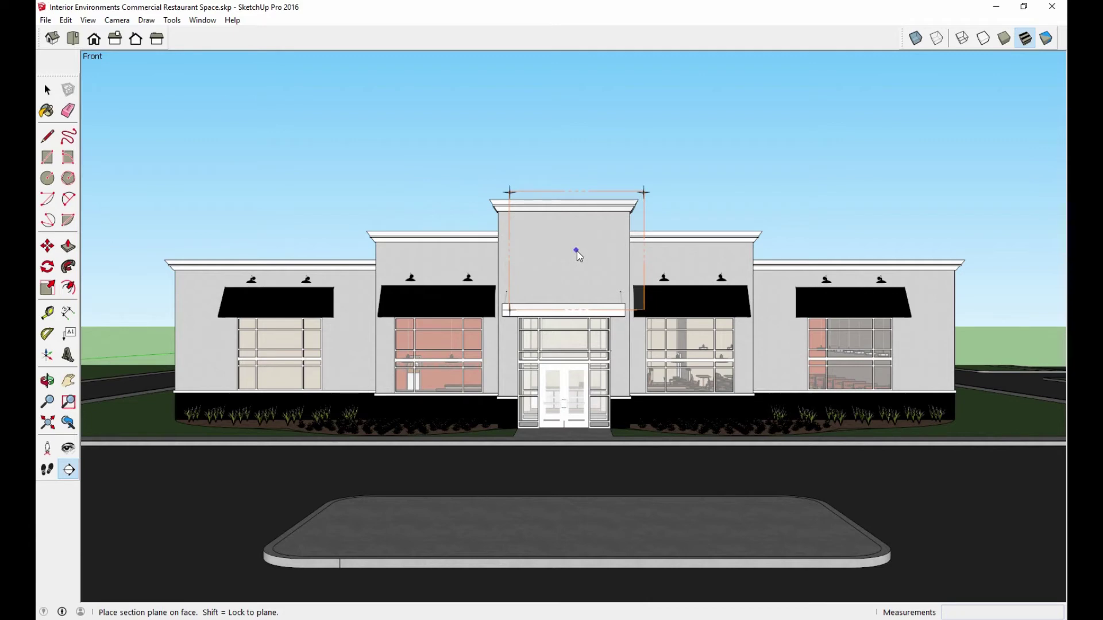
left_click(576, 251)
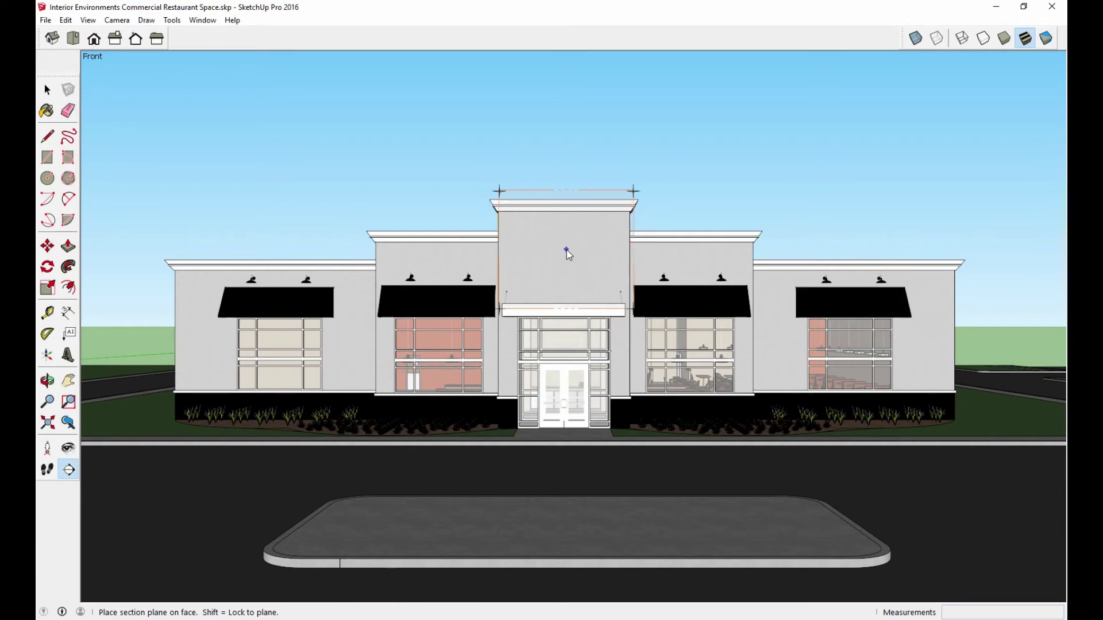
left_click(567, 250)
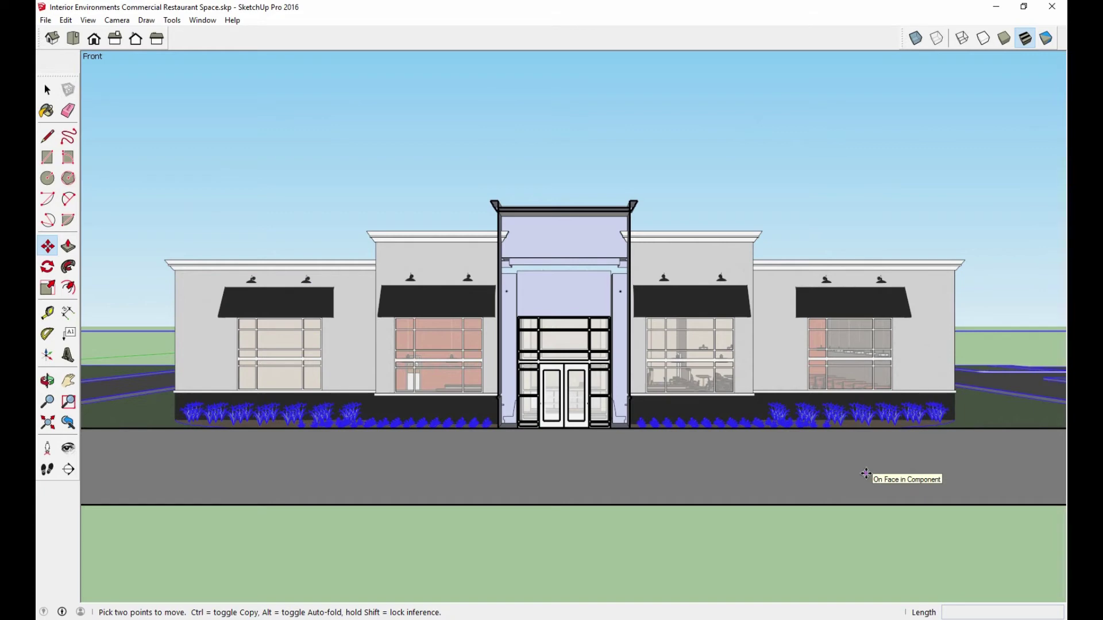
left_click(115, 22)
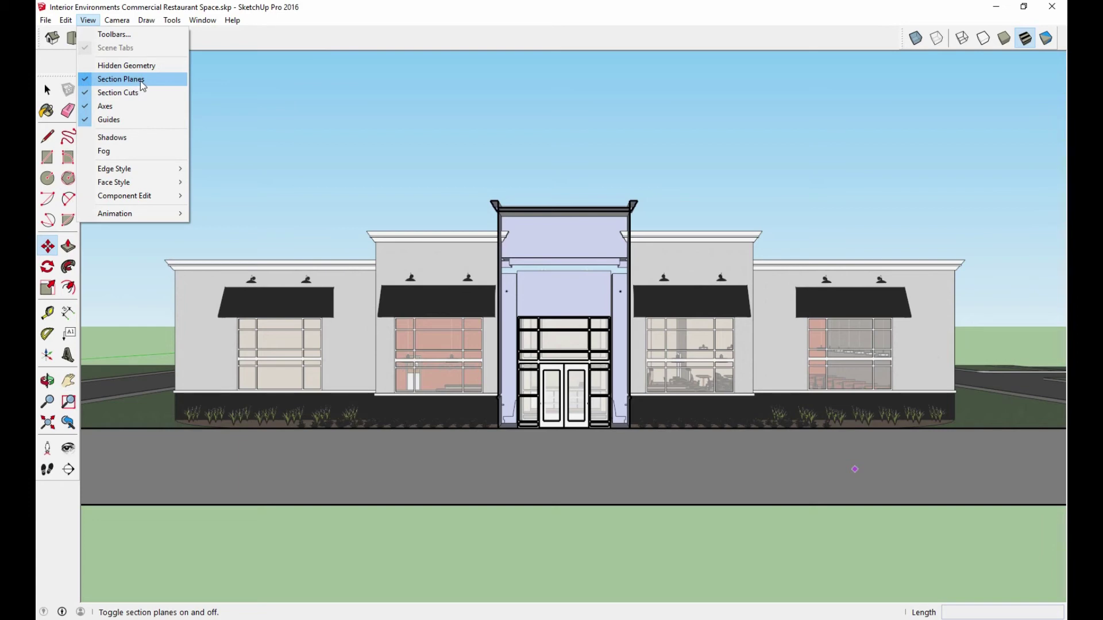
left_click(537, 28)
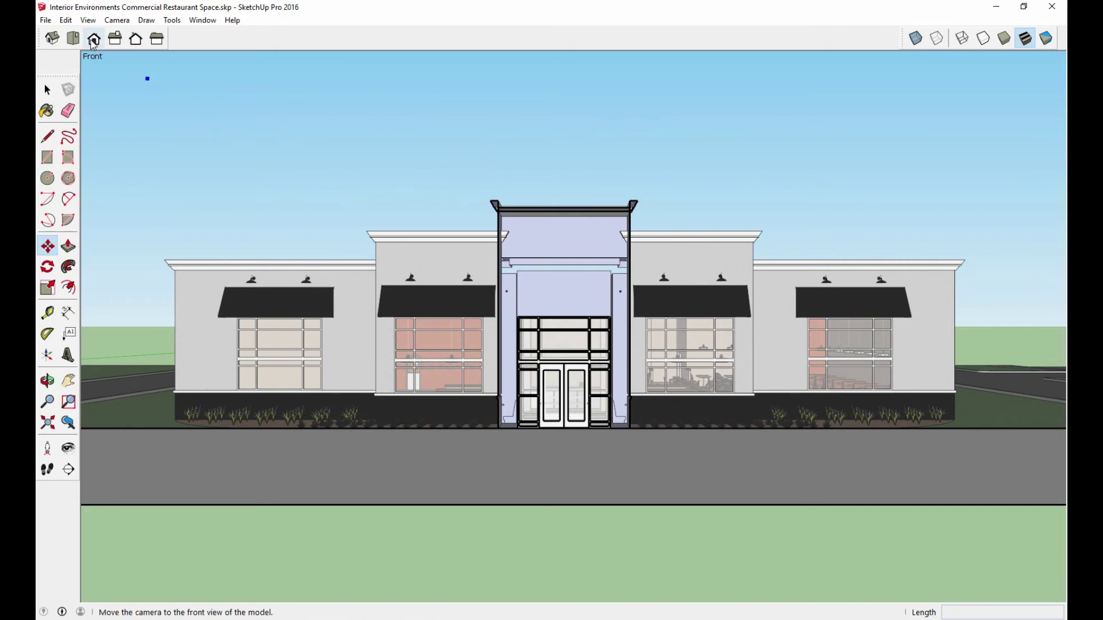
Step: Switch to Top view and orbit slightly to show the whole site from above
left_click(73, 38)
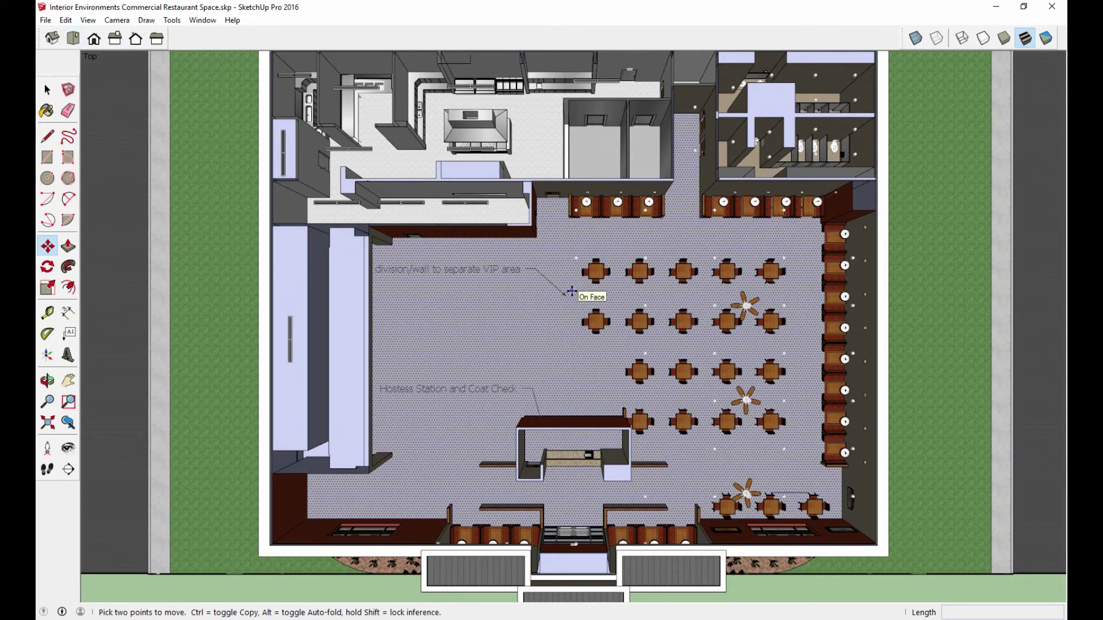
scroll(572, 291, "down", 2)
scroll(572, 292, "down", 2)
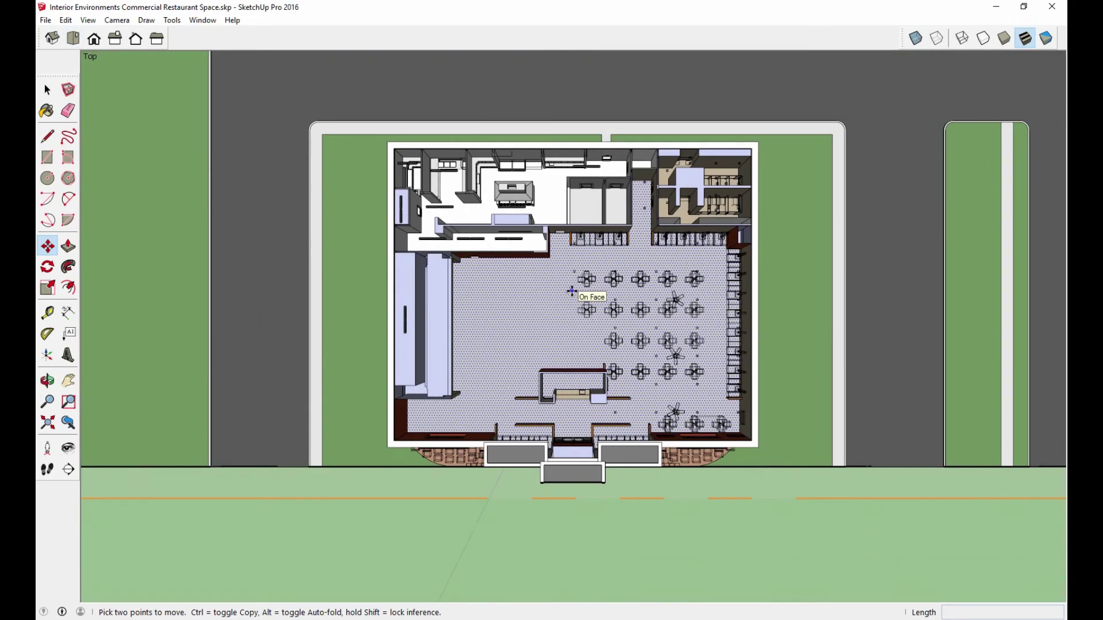
scroll(571, 292, "down", 3)
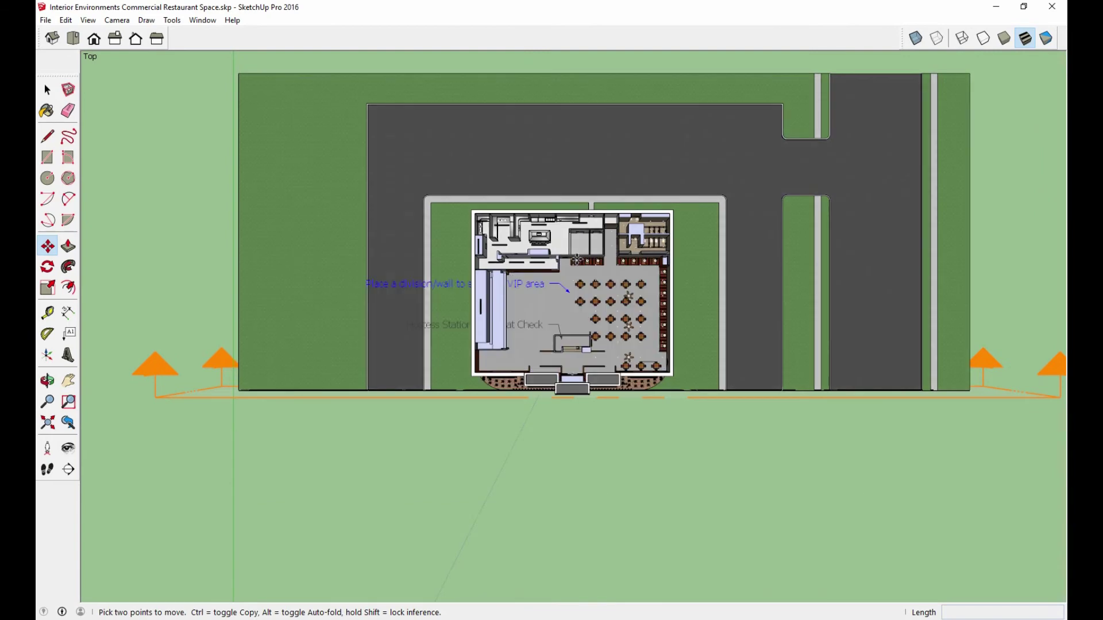
middle_click_drag(572, 291, 543, 365)
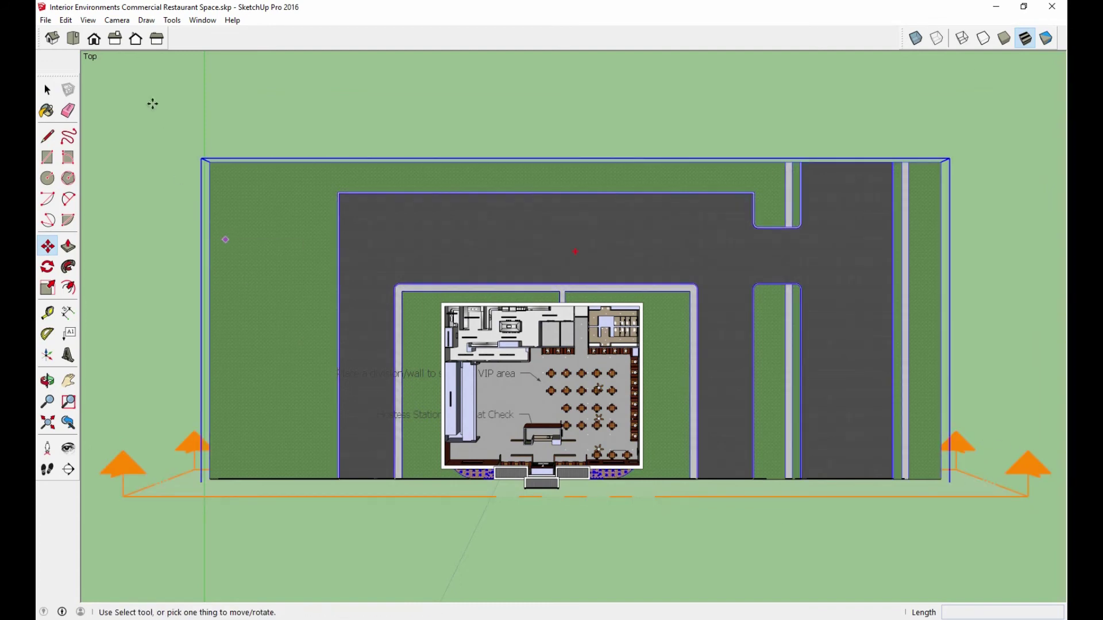
left_click(116, 20)
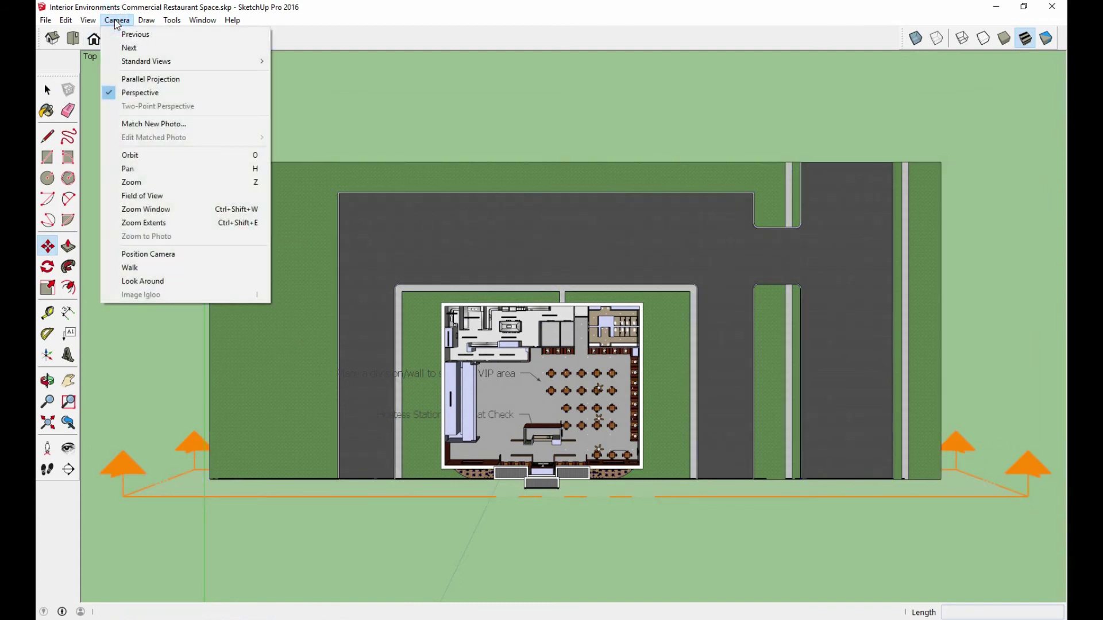
Step: Switch to parallel projection and move the section plane into the restaurant interior
left_click(129, 79)
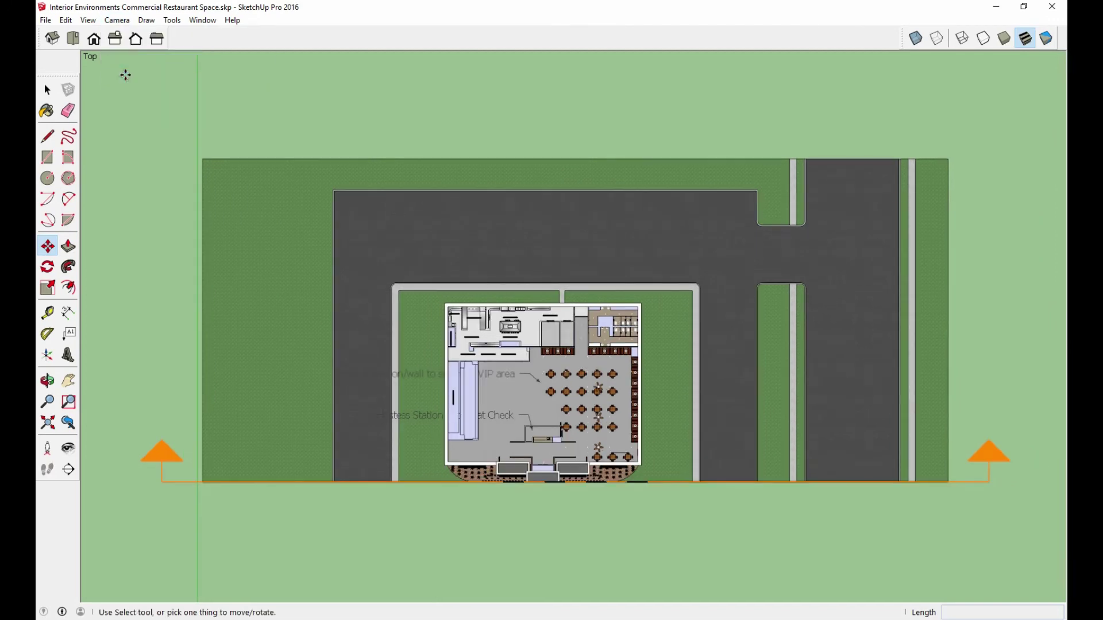
left_click(46, 90)
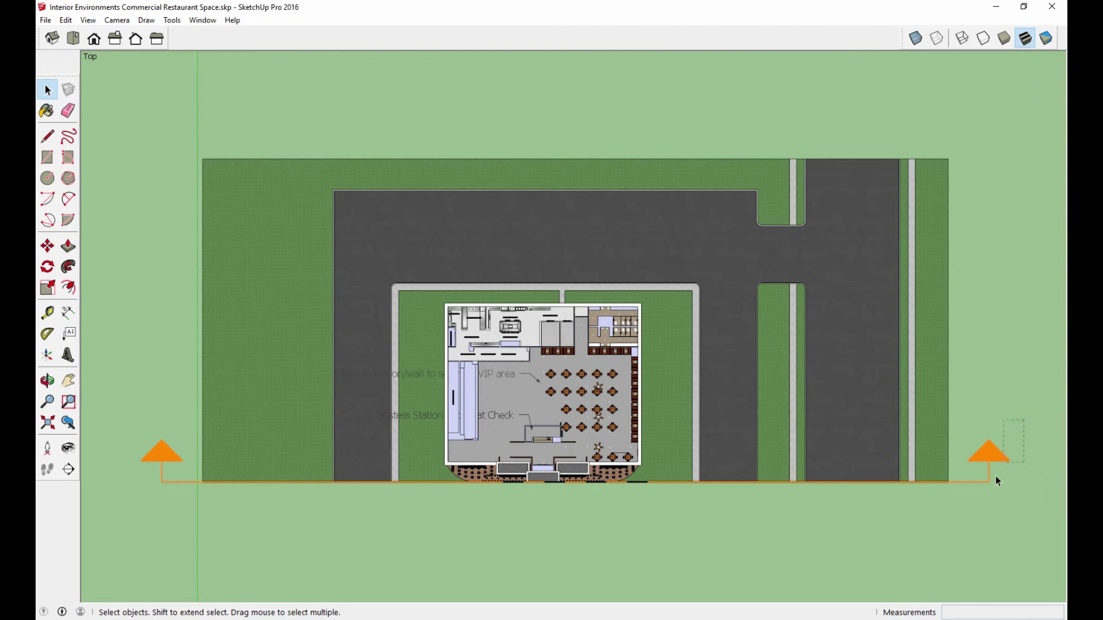
left_click(964, 510)
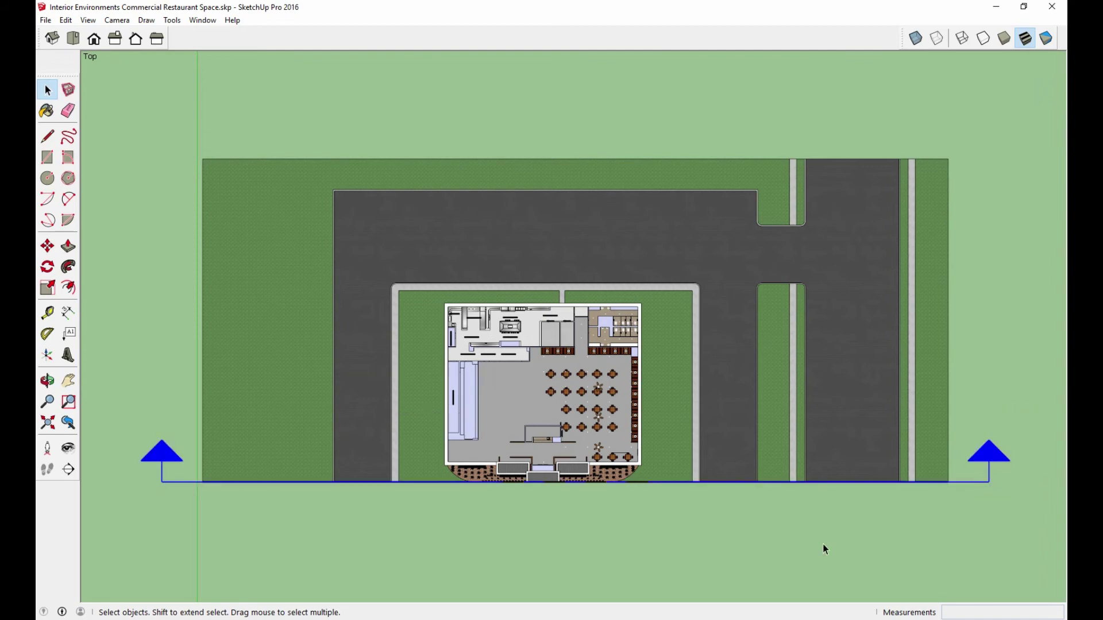
left_click(47, 246)
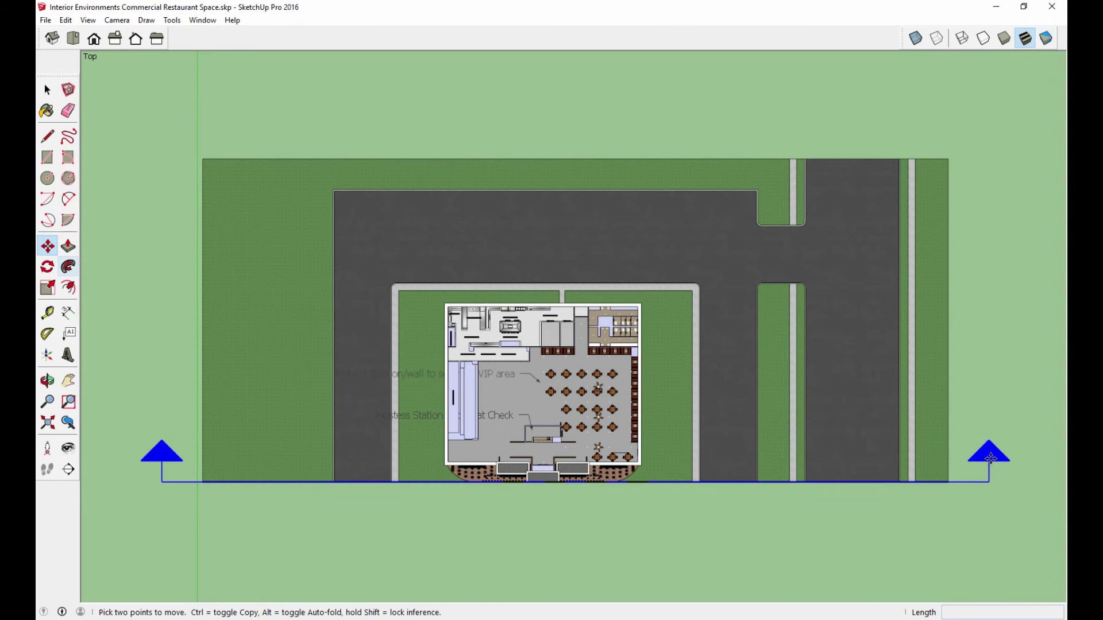
left_click(990, 457)
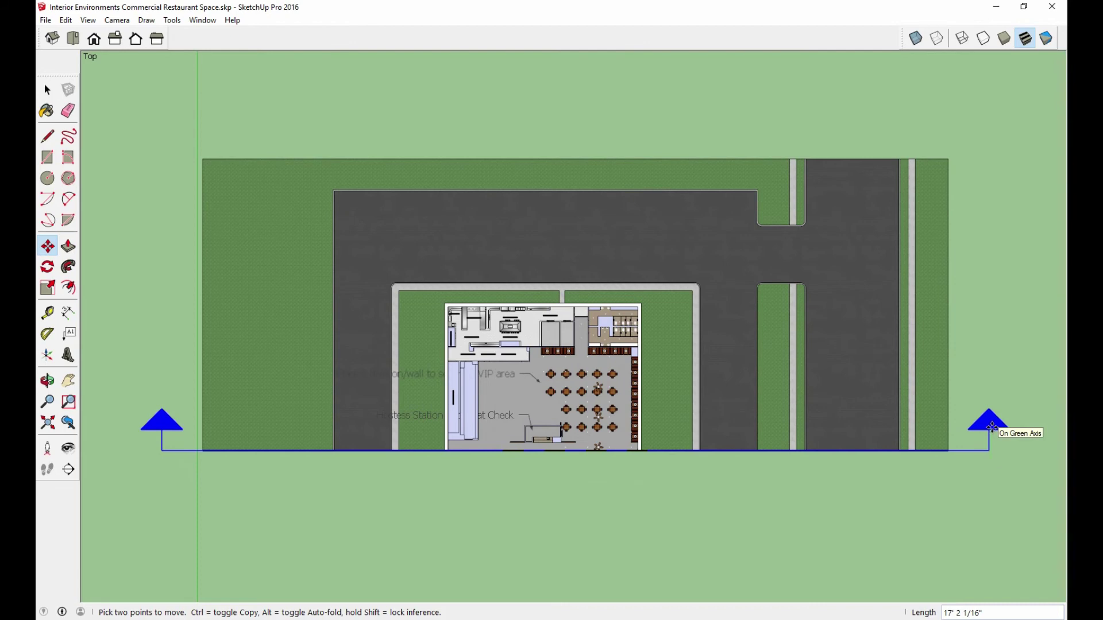
left_click(989, 428)
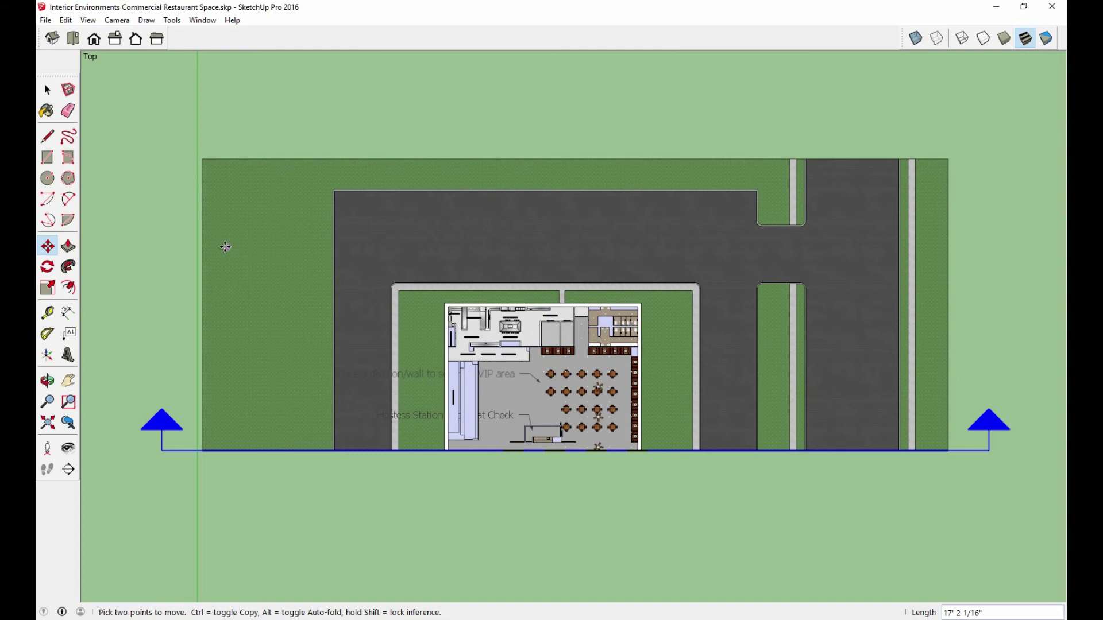
left_click(95, 43)
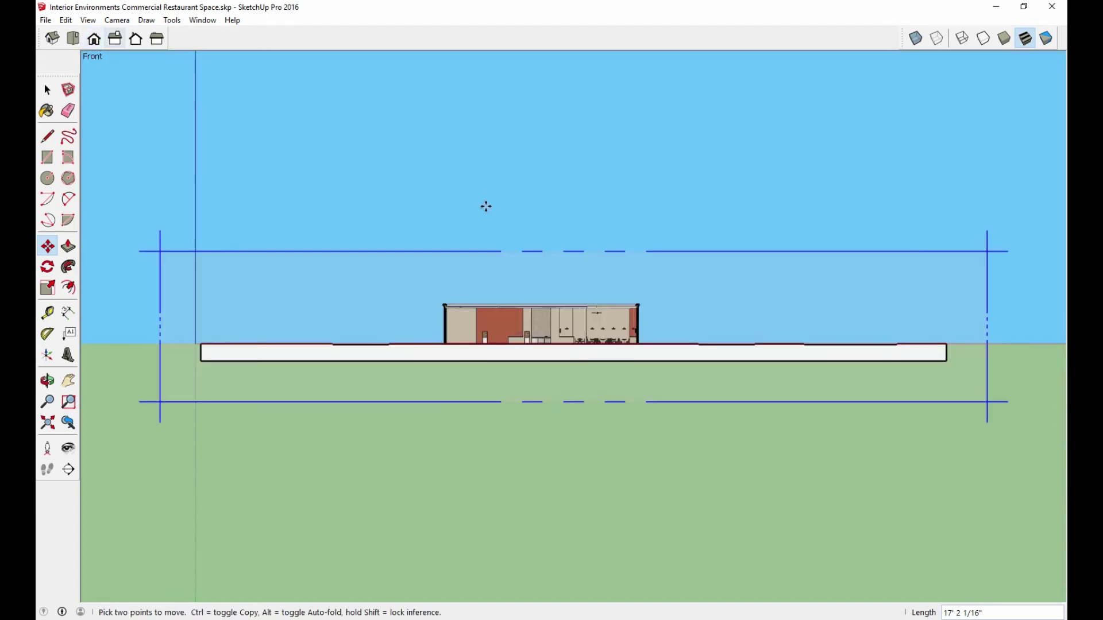
scroll(556, 216, "up", 1)
scroll(557, 258, "up", 1)
scroll(609, 435, "up", 1)
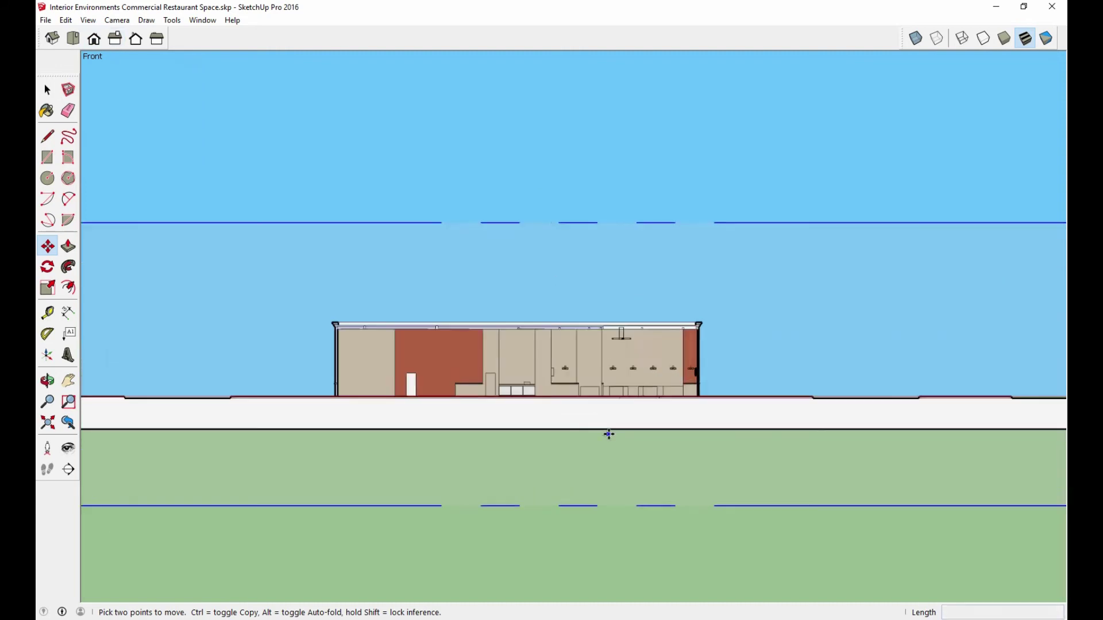
scroll(539, 422, "up", 1)
scroll(517, 411, "up", 1)
scroll(497, 405, "up", 1)
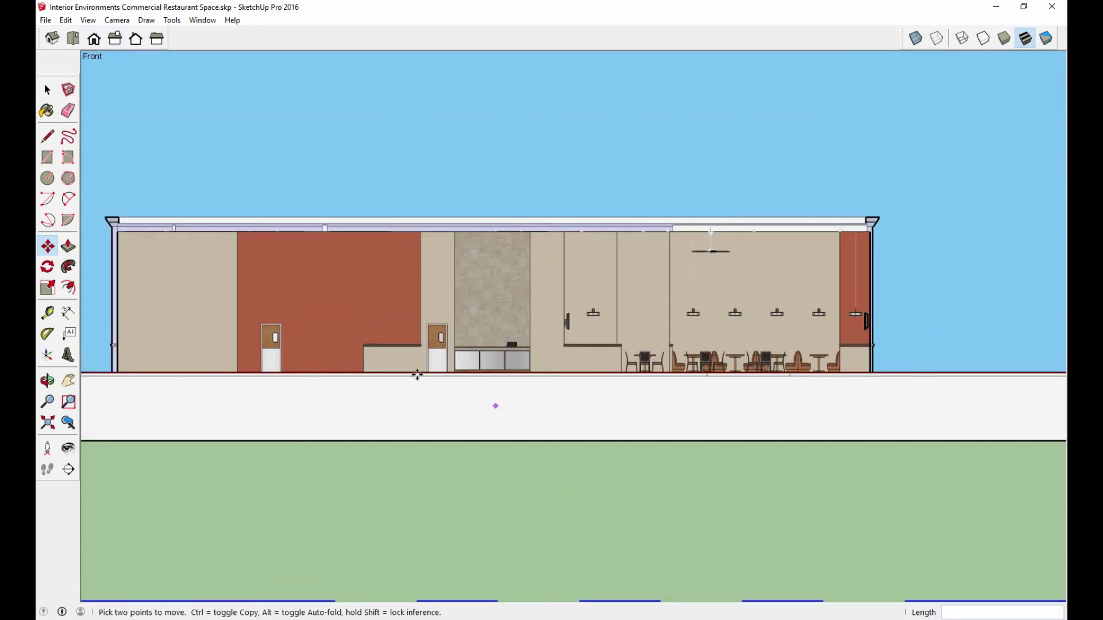
Step: Pan to centre the sectioned building's front elevation in the window
mouse_move(423, 389)
middle_mouse_down("shift")
mouse_move(501, 431)
mouse_move(492, 449)
middle_mouse_up("shift")
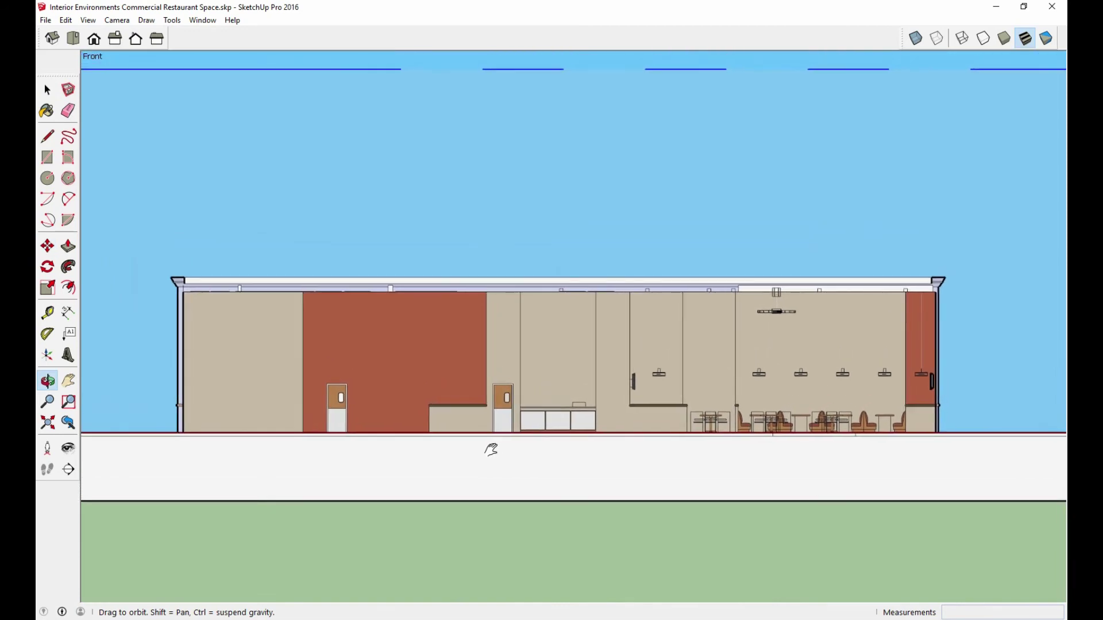
scroll(490, 449, "up", 1)
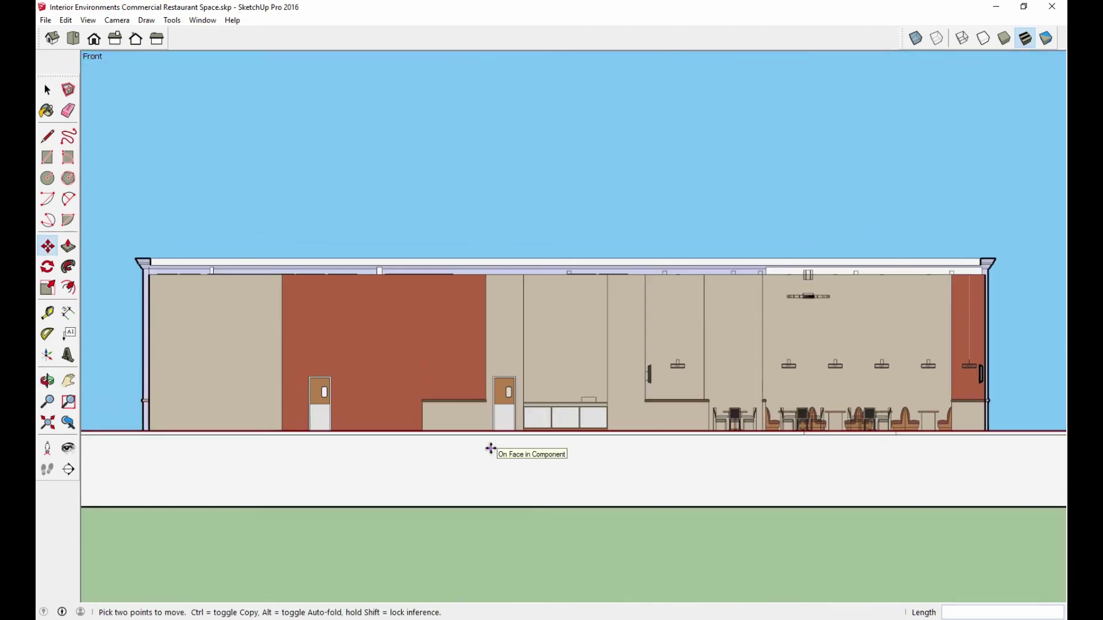
middle_click_drag(480, 443, 489, 439, "shift")
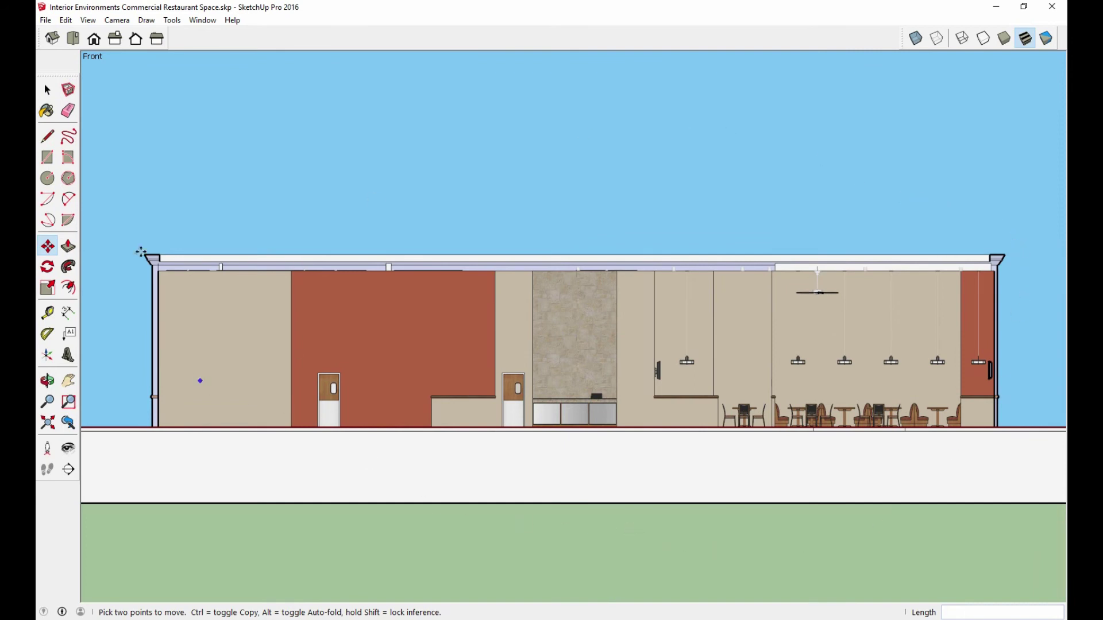
Step: Uncheck Section Planes in the View menu to hide the plane markers
left_click(112, 20)
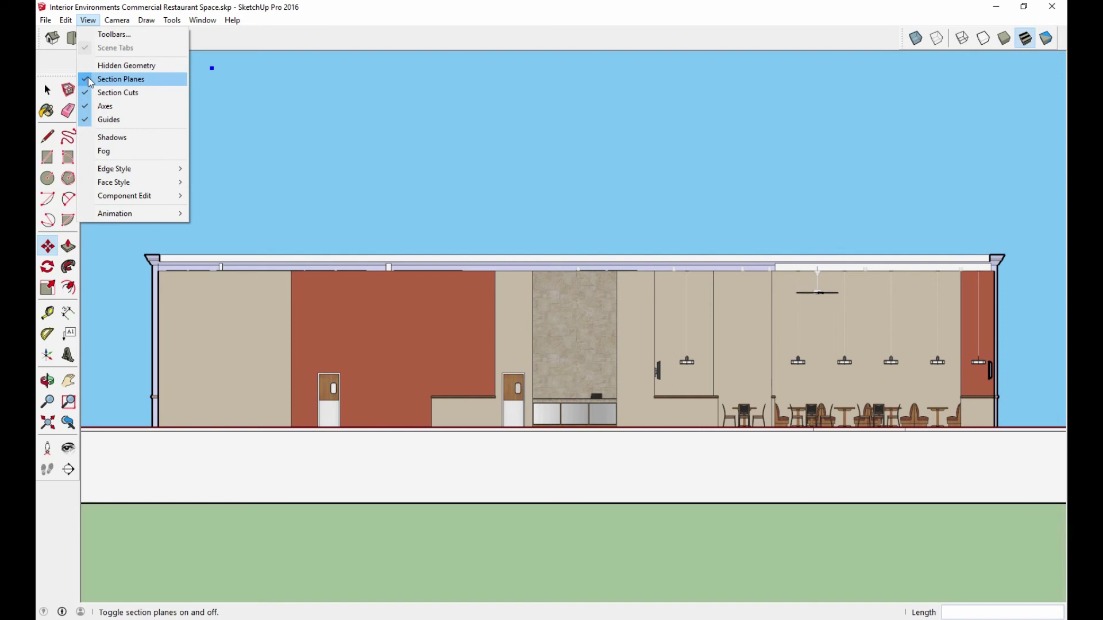
left_click(89, 76)
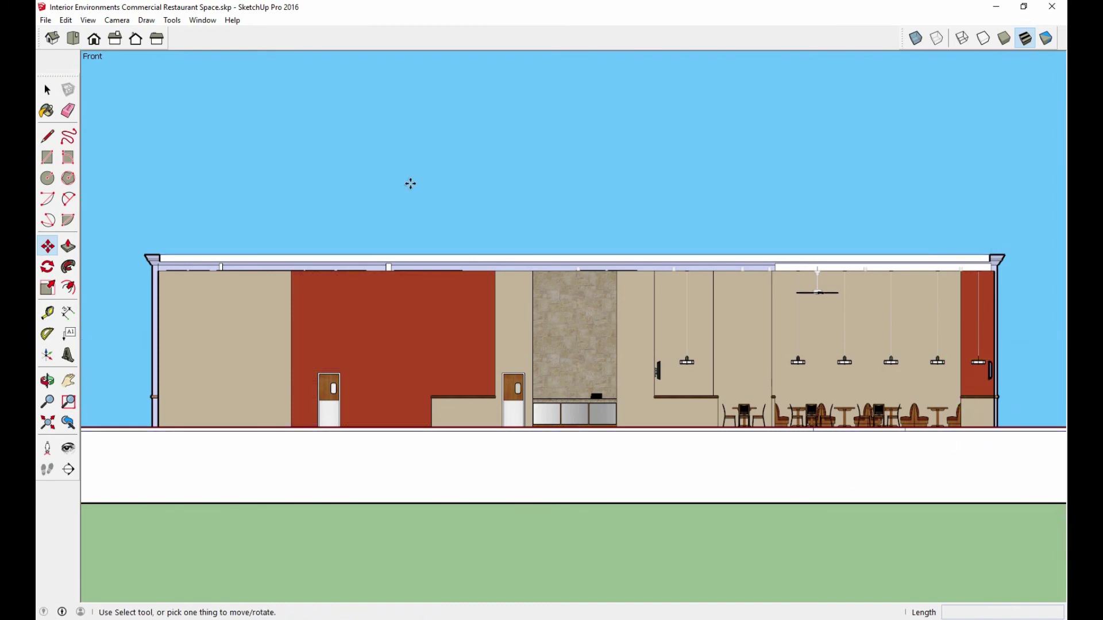
Step: Export the sectioned front view as 'Interior Elevation' JPG into the Elevations folder
left_click(46, 21)
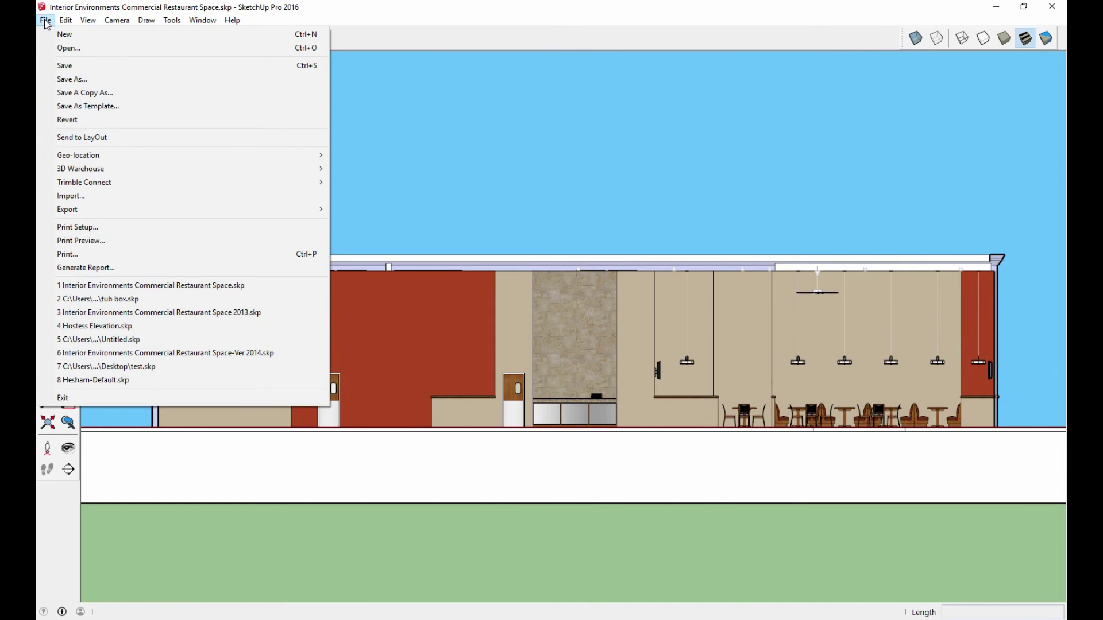
mouse_move(67, 209)
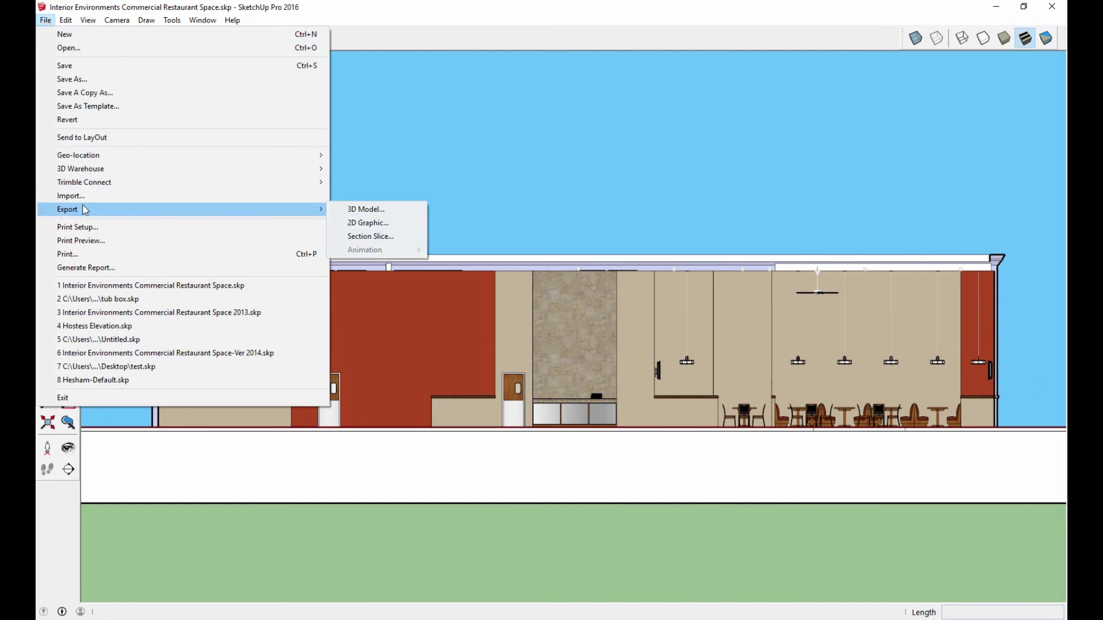
left_click(370, 223)
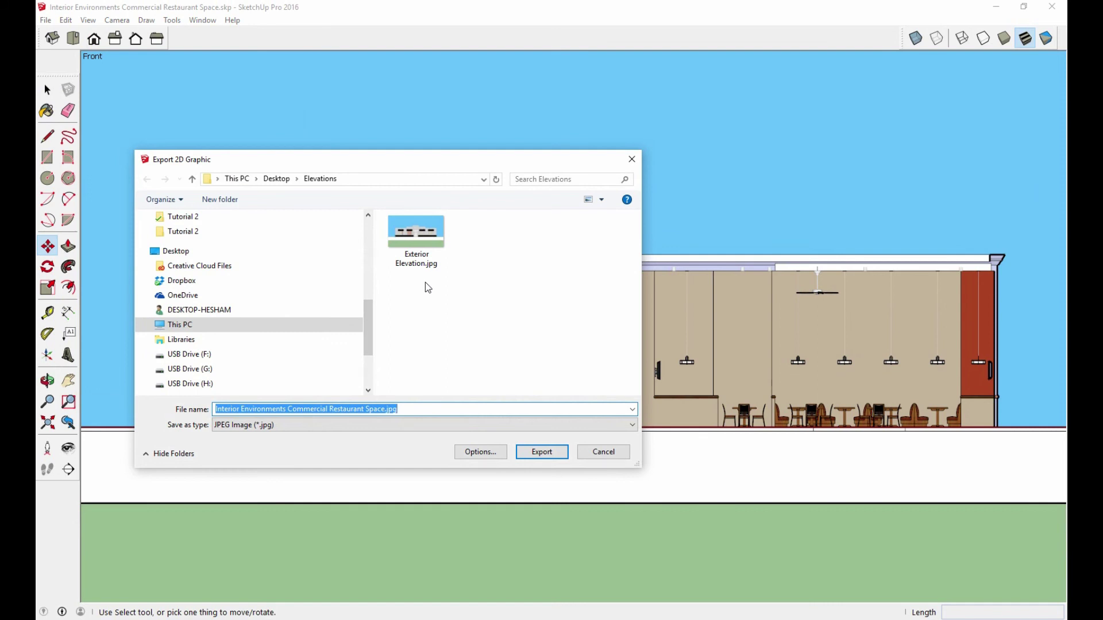
type("In")
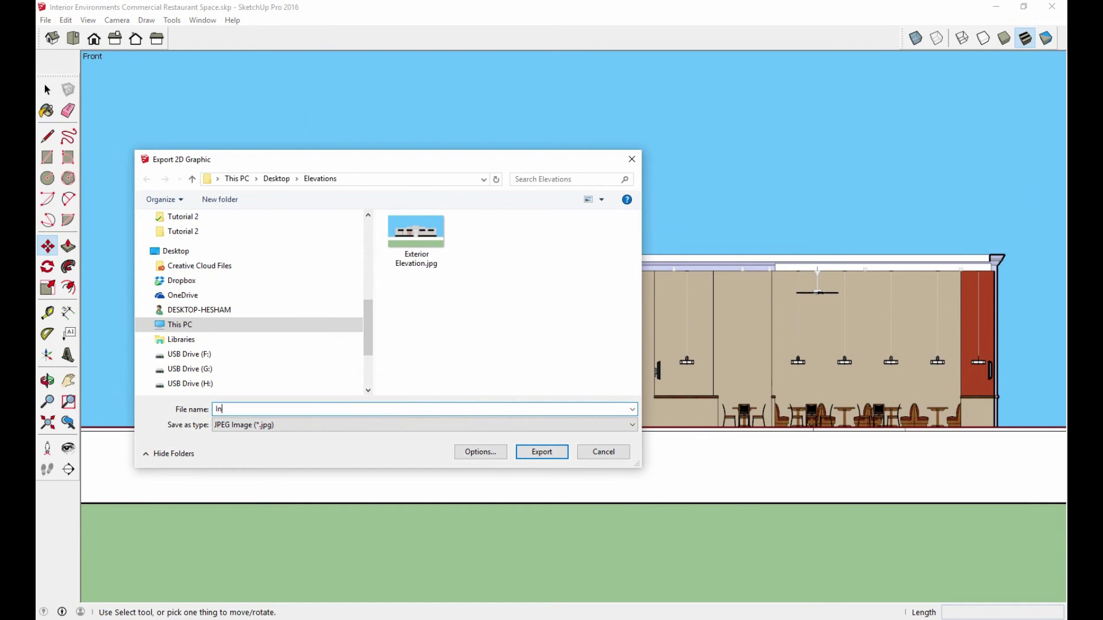
type("ter")
type("ior El")
type("eva")
type("tion")
left_click(542, 452)
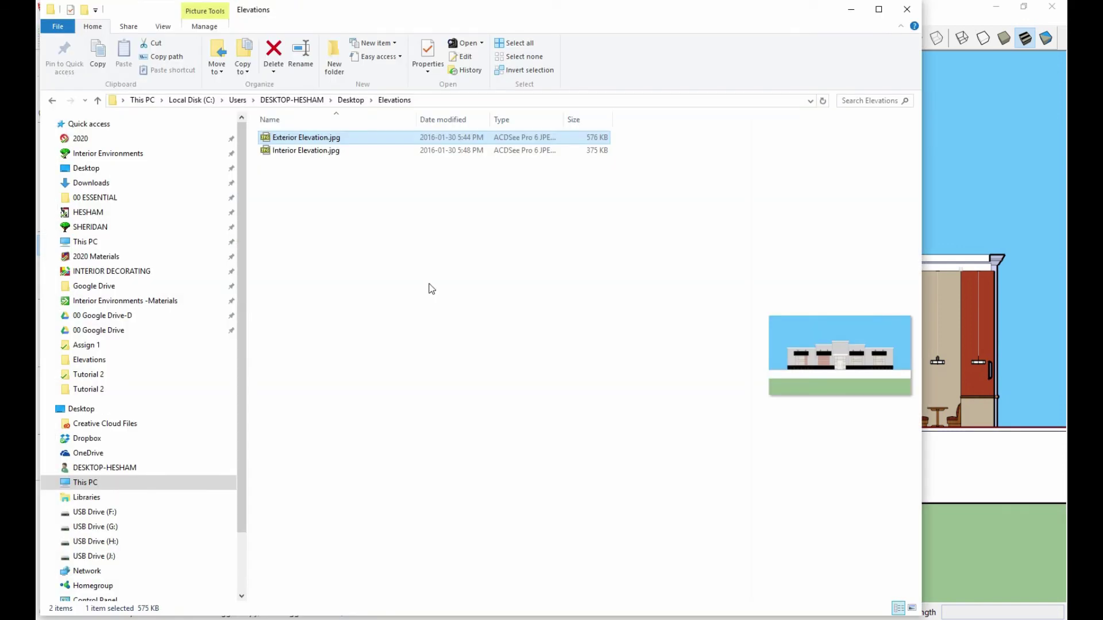
double_click(278, 150)
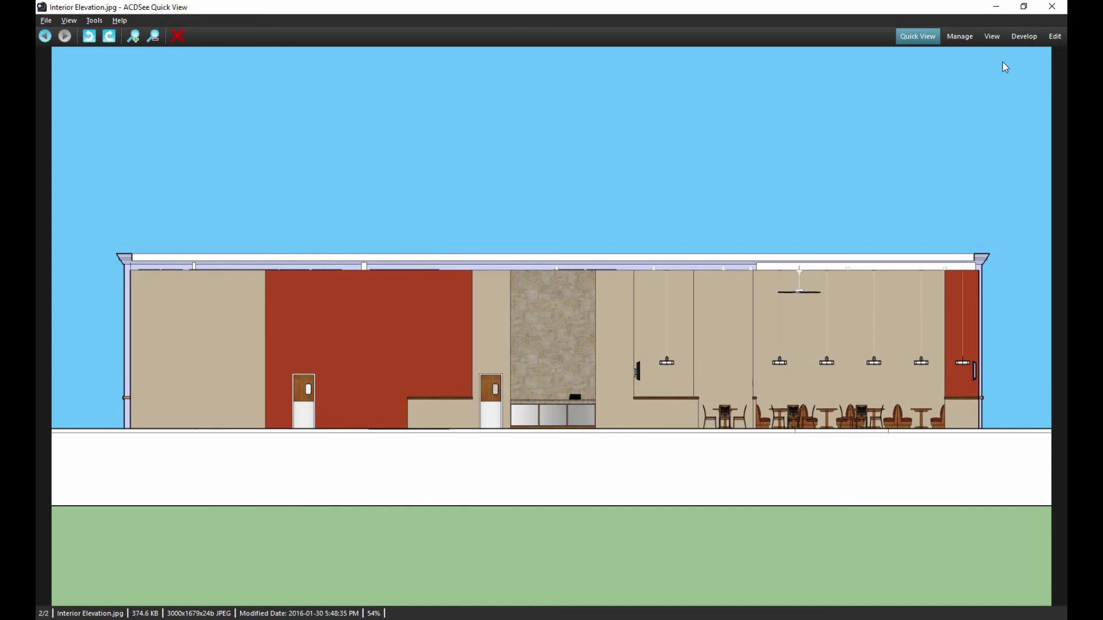
left_click(1051, 6)
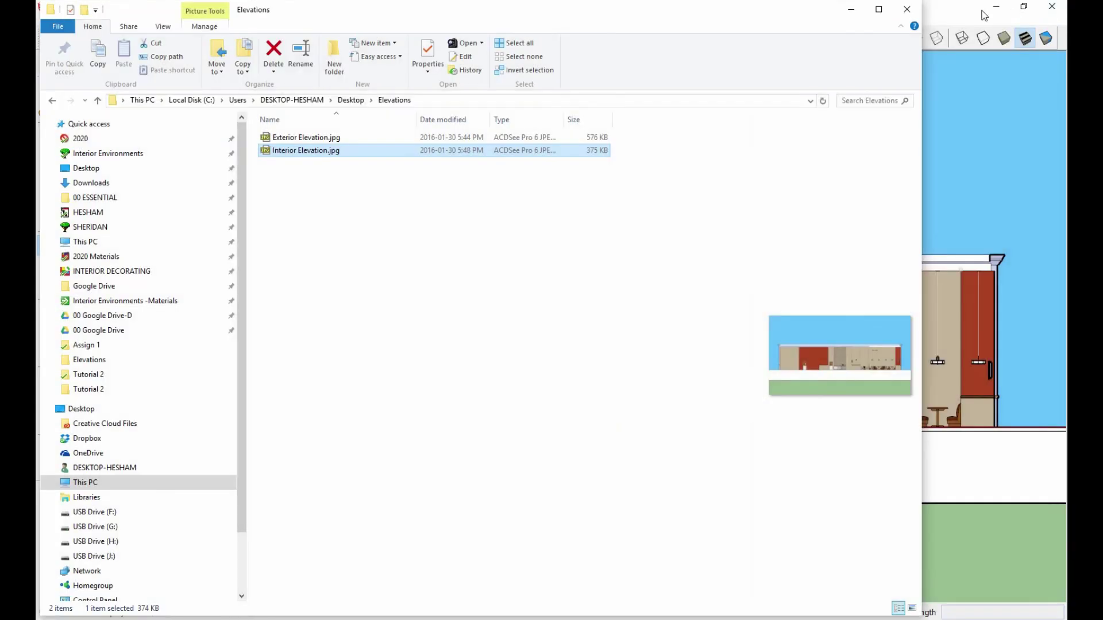
left_click(850, 10)
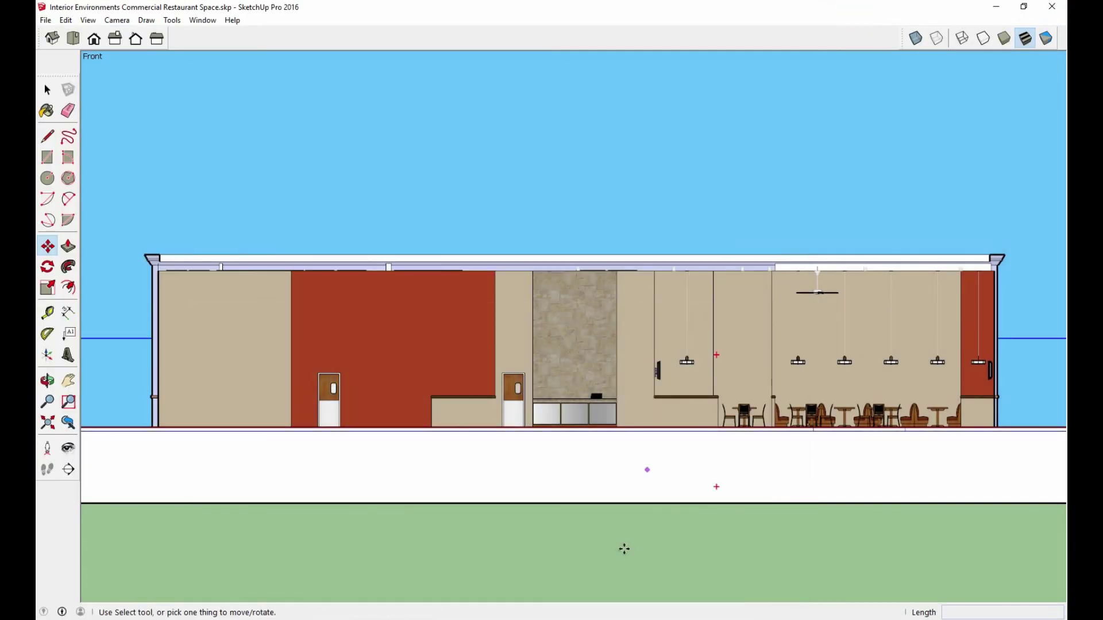